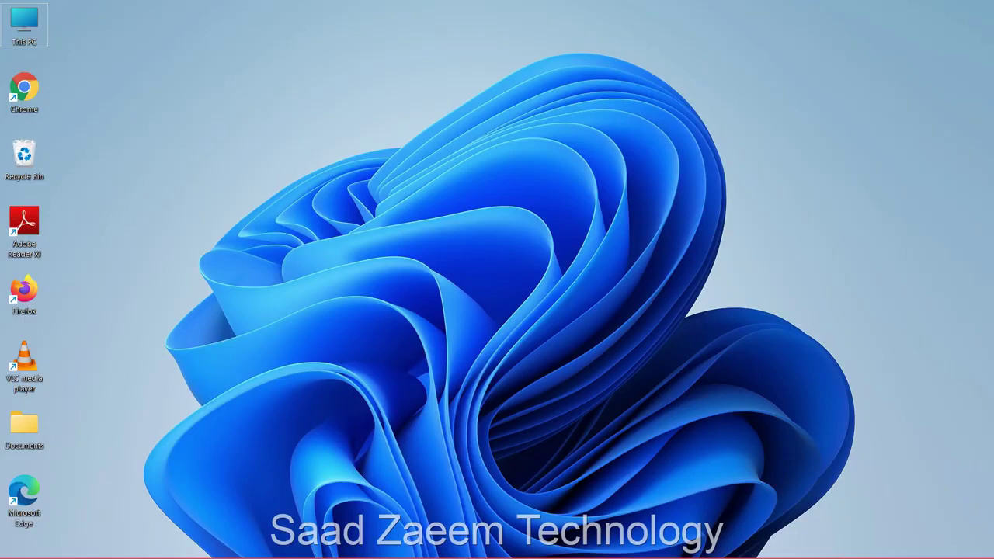
Search Windows for "device" and open Device Manager.
key(super)
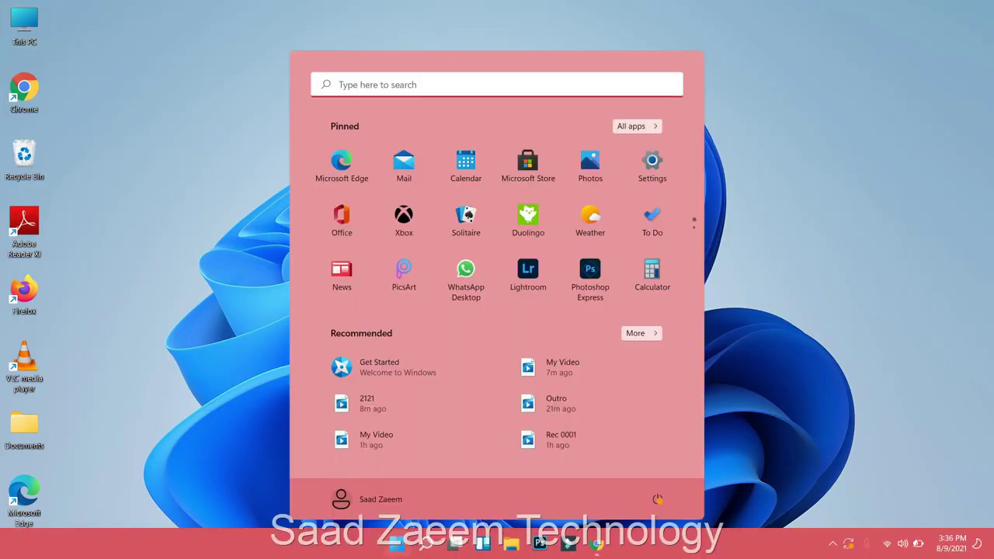
text(device)
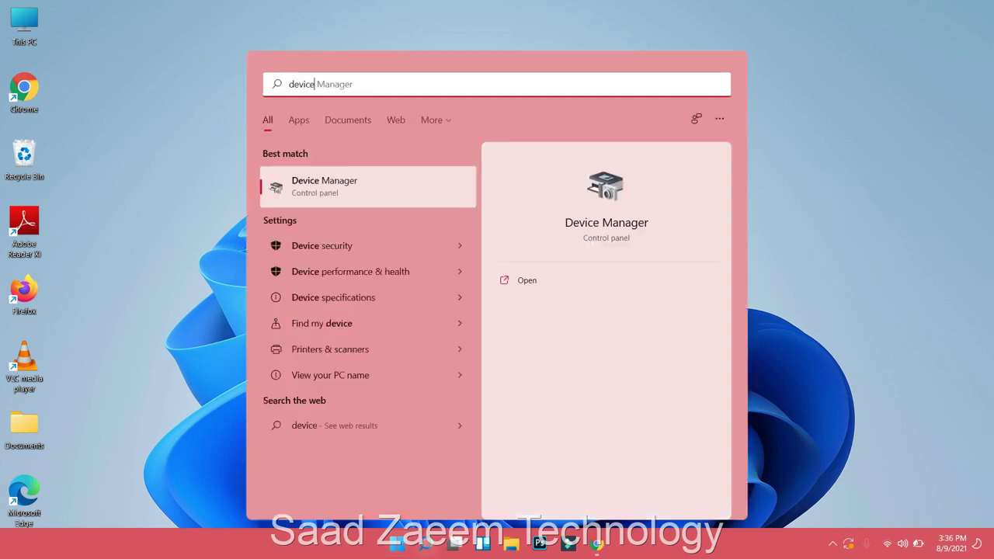
key(Return)
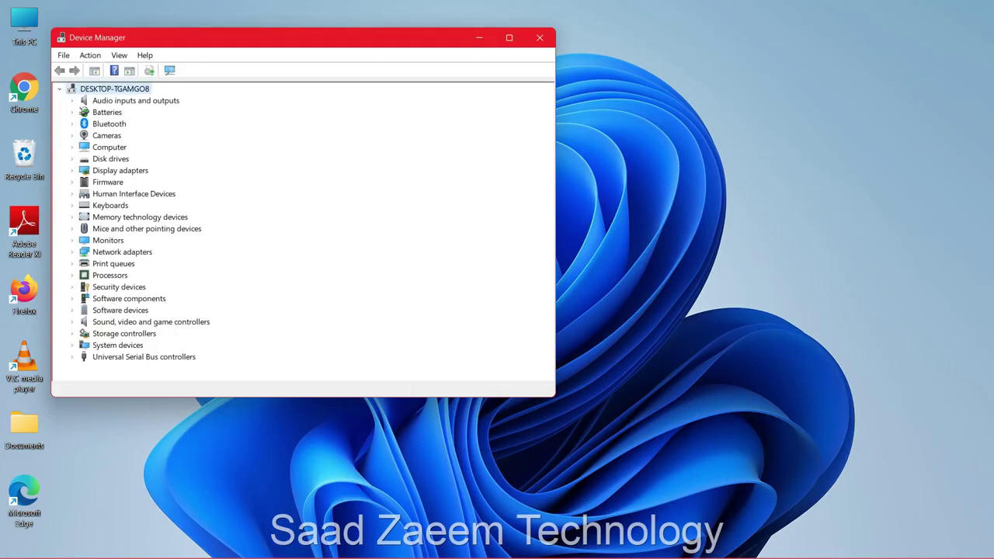
Select the Mice and other pointing devices category and expand it to list its devices.
key(Down)
key(Down)
key(Down)
key(Down)
key(Down)
key(Down)
key(Down)
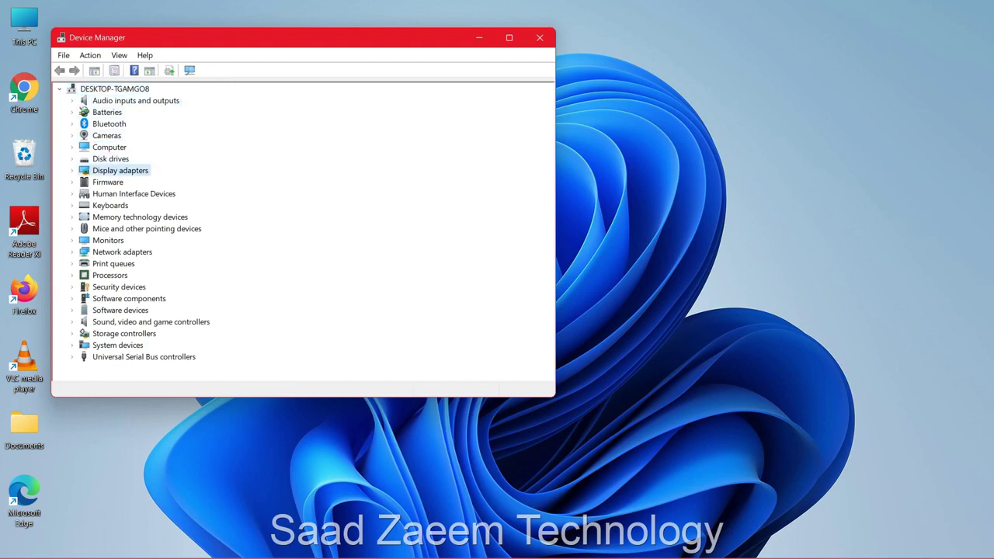
key(Down)
key(Down)
key(Down)
key(Down)
key(Down)
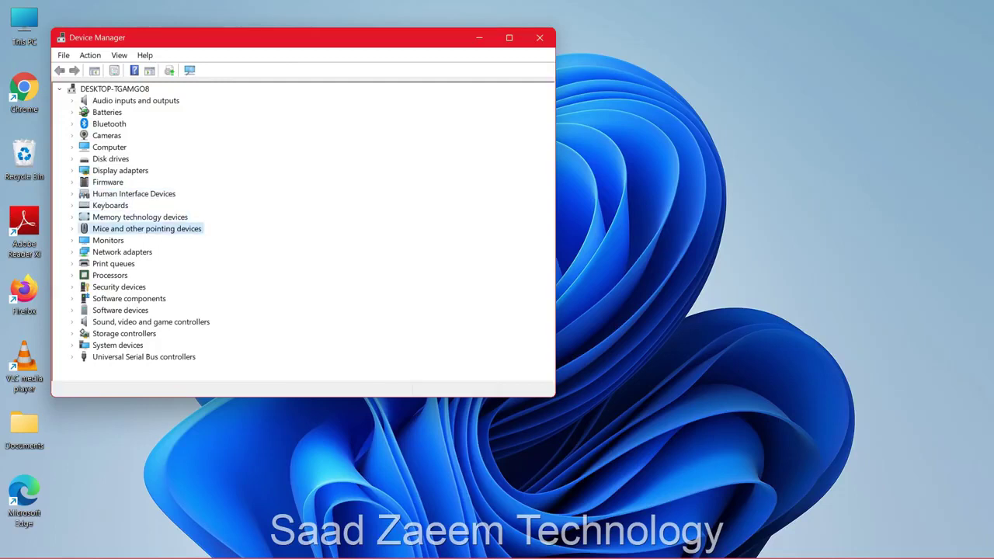
key(Return)
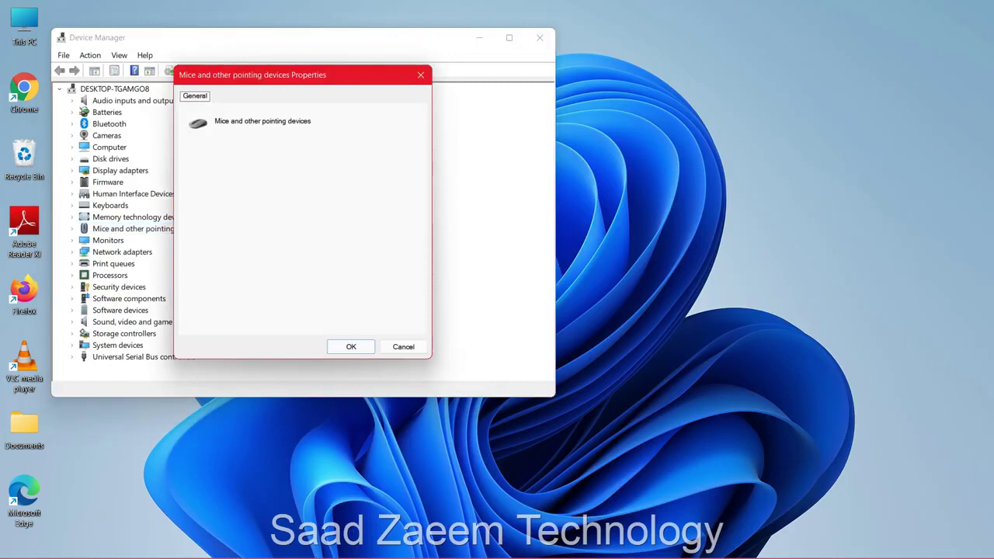
key(Escape)
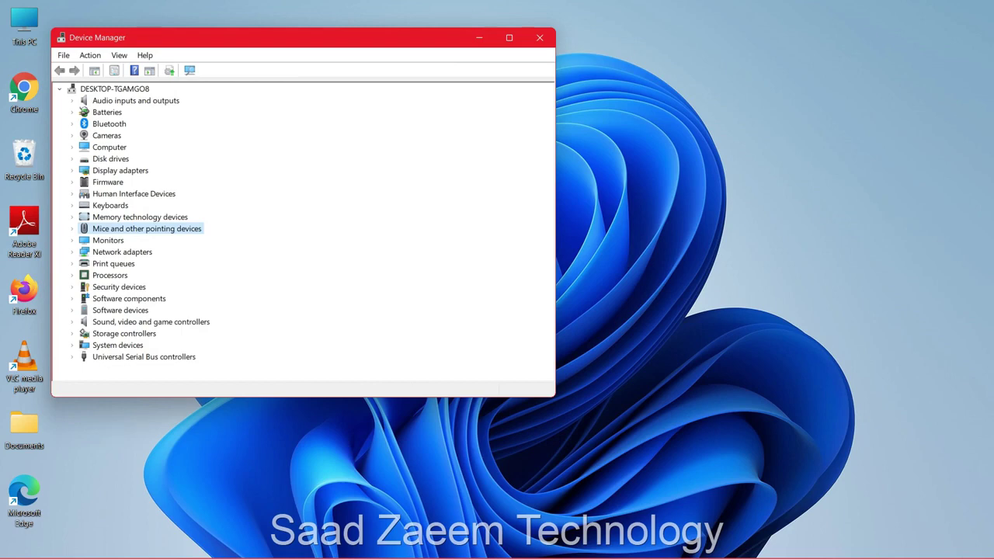
key(Right)
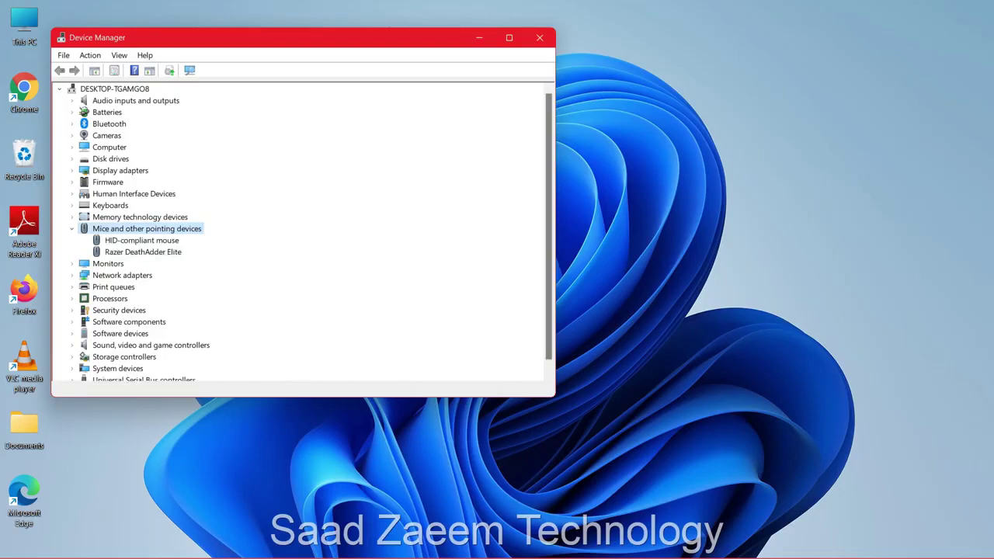
Open the properties of the HID-compliant mouse under Mice and other pointing devices.
click(141, 240)
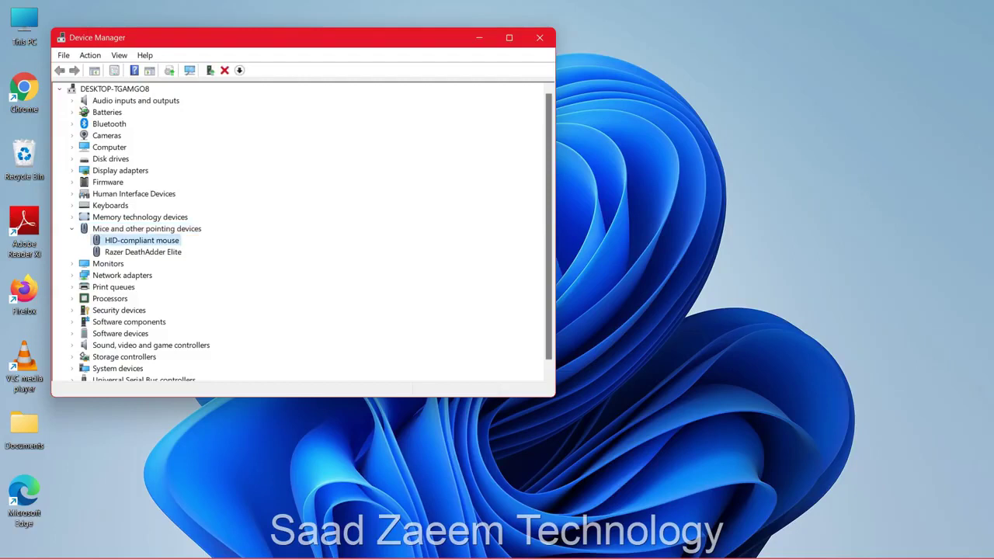
click(143, 252)
click(108, 263)
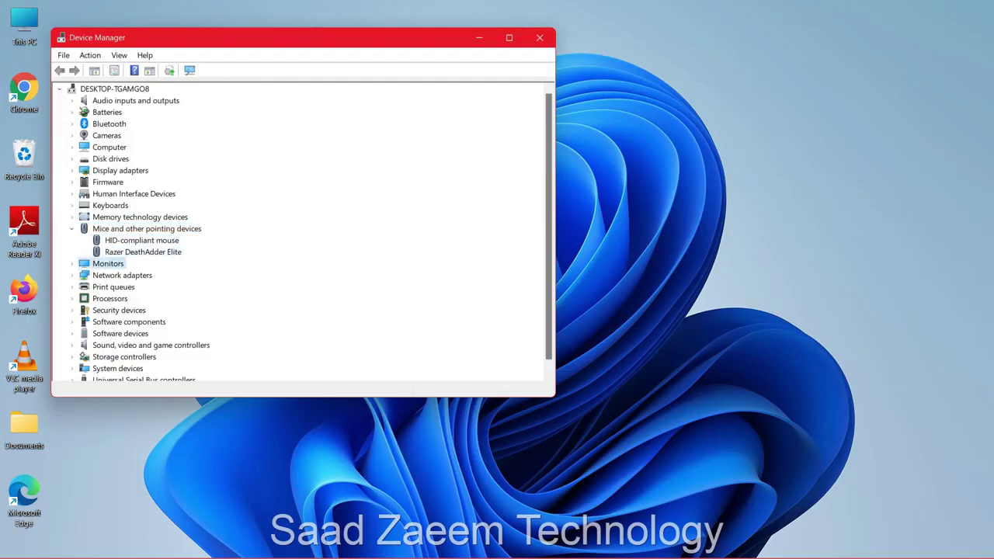
click(143, 251)
click(141, 240)
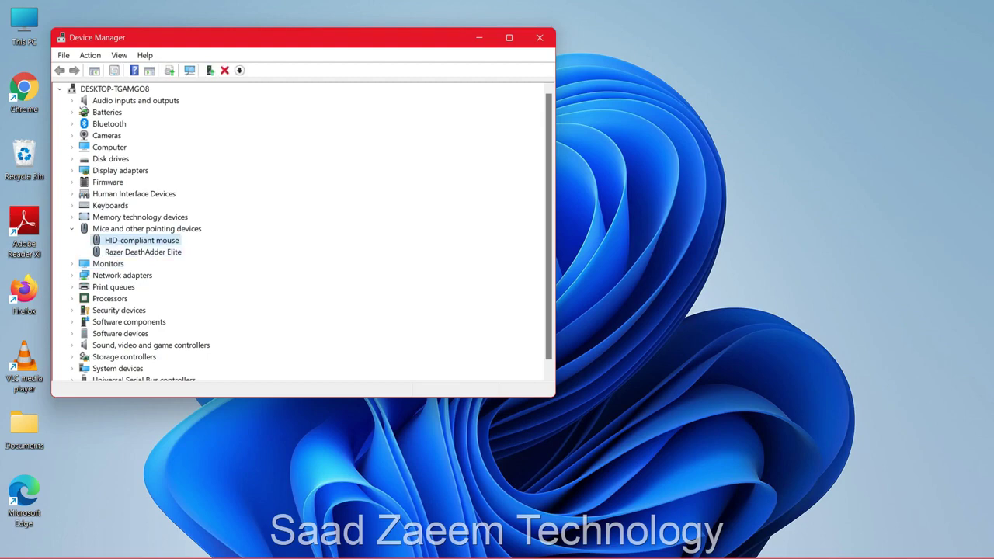
click(143, 251)
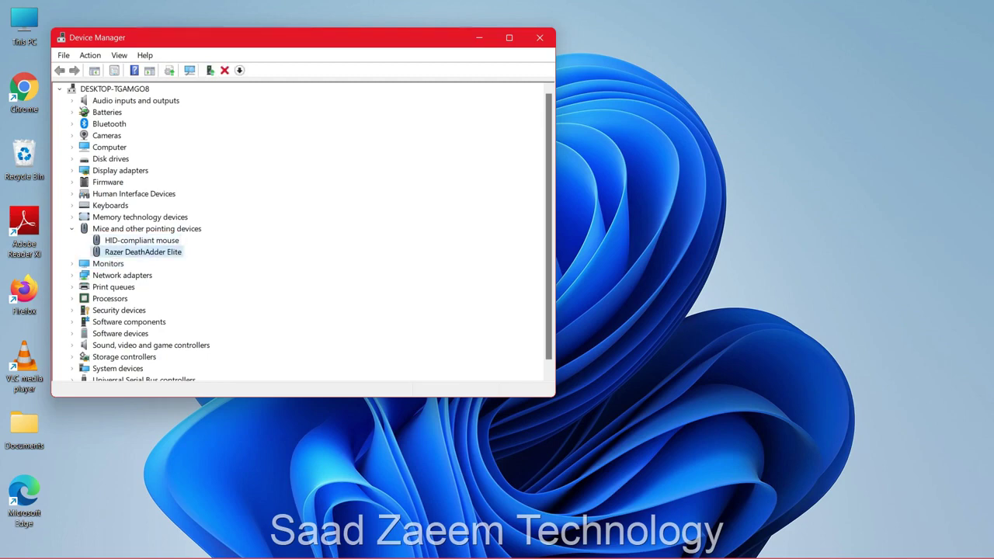
click(141, 240)
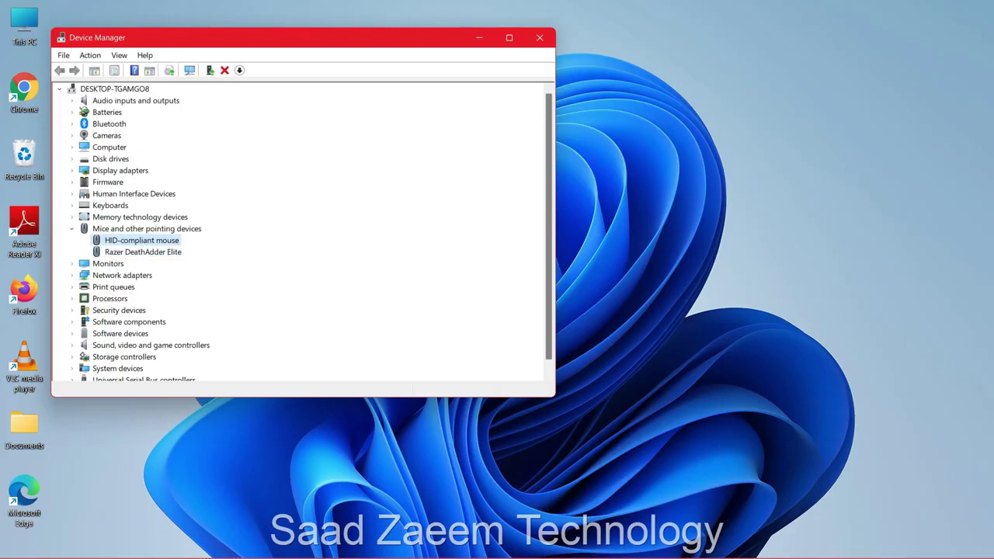
key(Return)
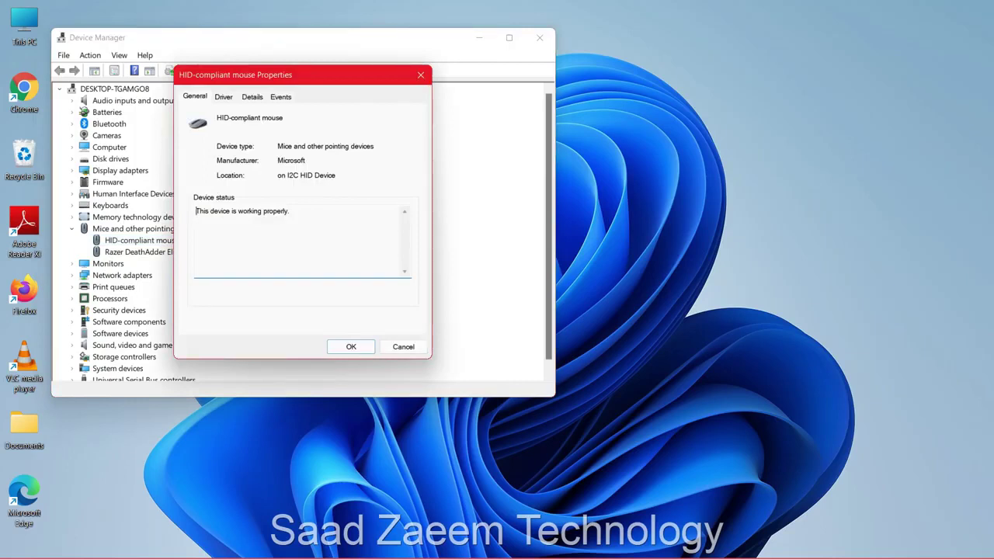
Switch the HID-compliant mouse properties from the general information to the driver options.
key(Tab)
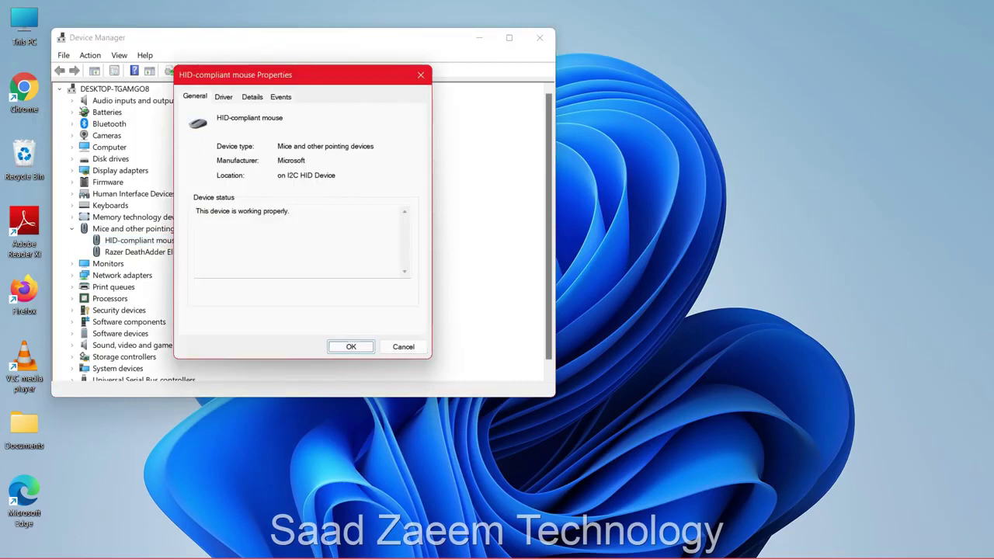
key(Tab)
key(shift+Tab)
key(Tab)
key(Tab)
key(Tab)
key(Tab)
key(Tab)
key(Tab)
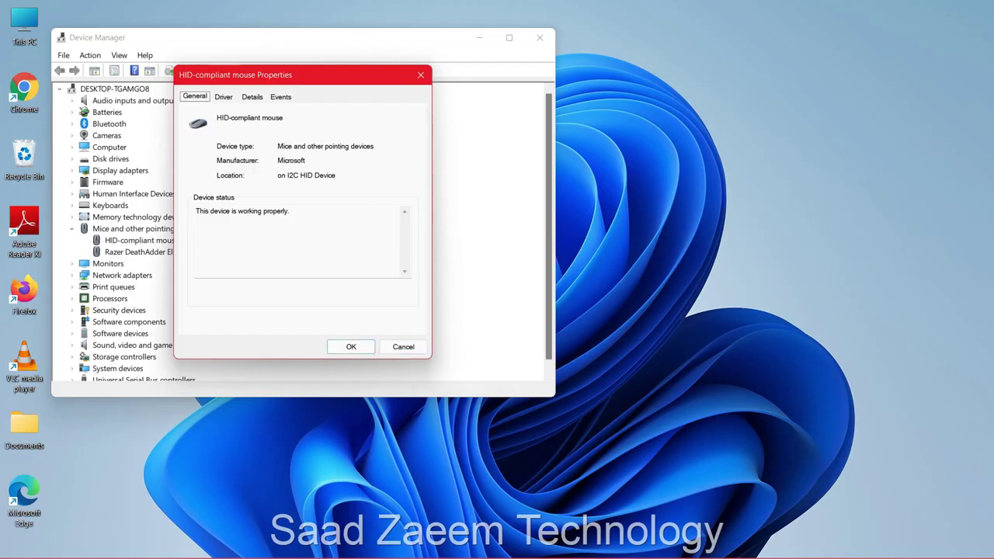
key(Right)
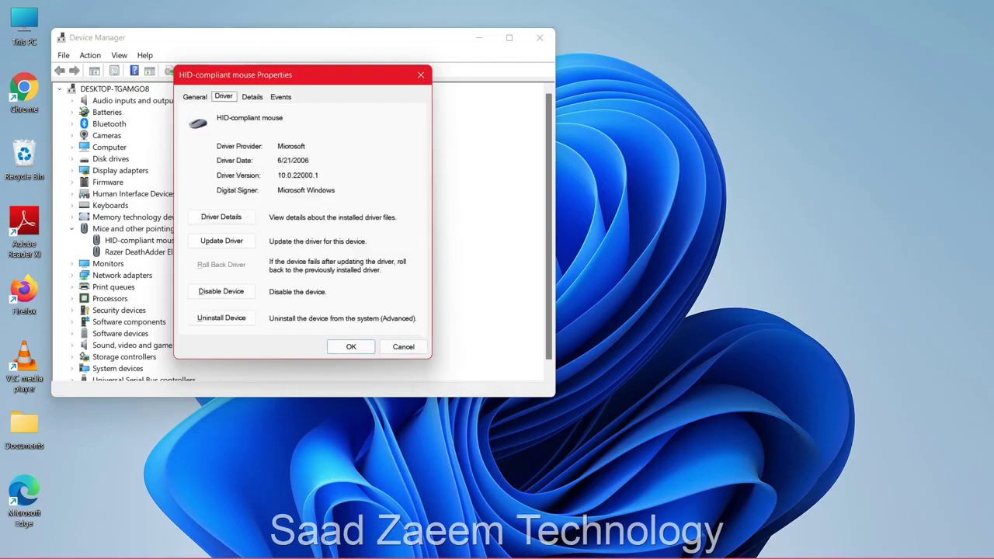
Update the HID-compliant mouse driver by searching automatically for drivers, and close the update wizard.
key(Tab)
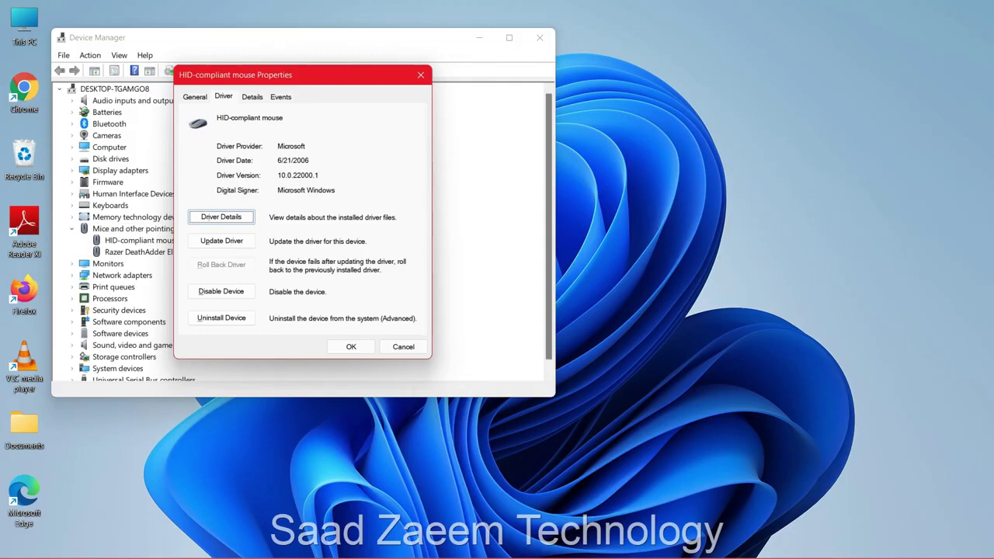
key(Tab)
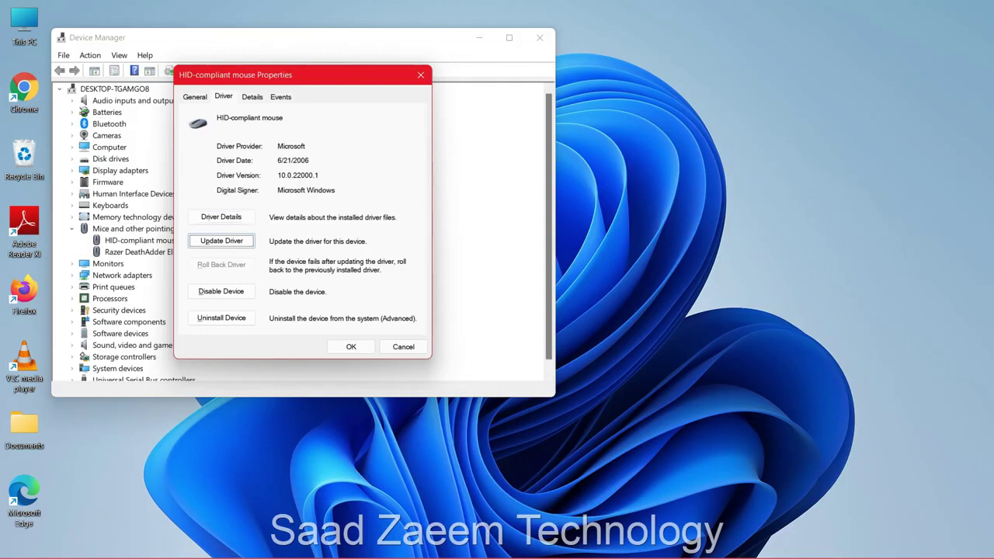
key(Return)
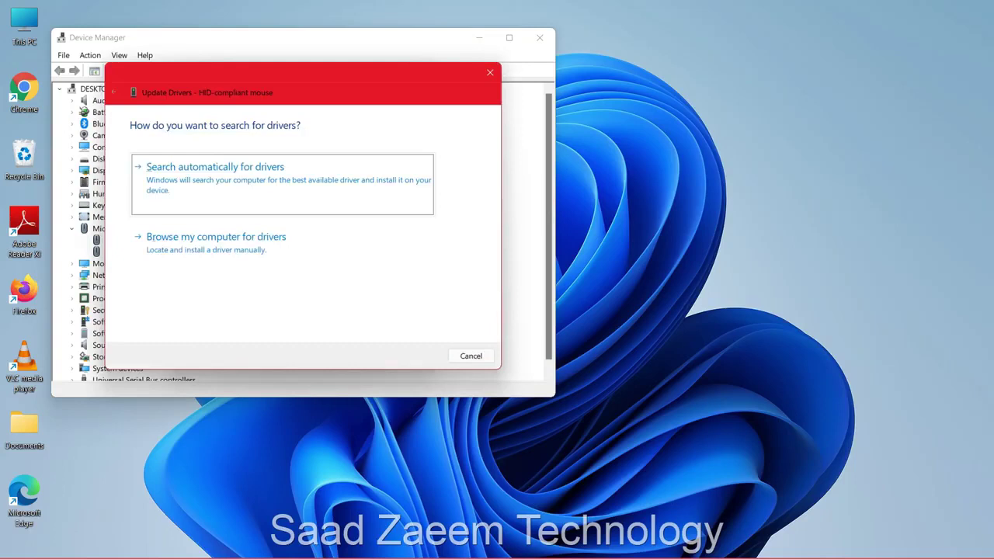
key(Return)
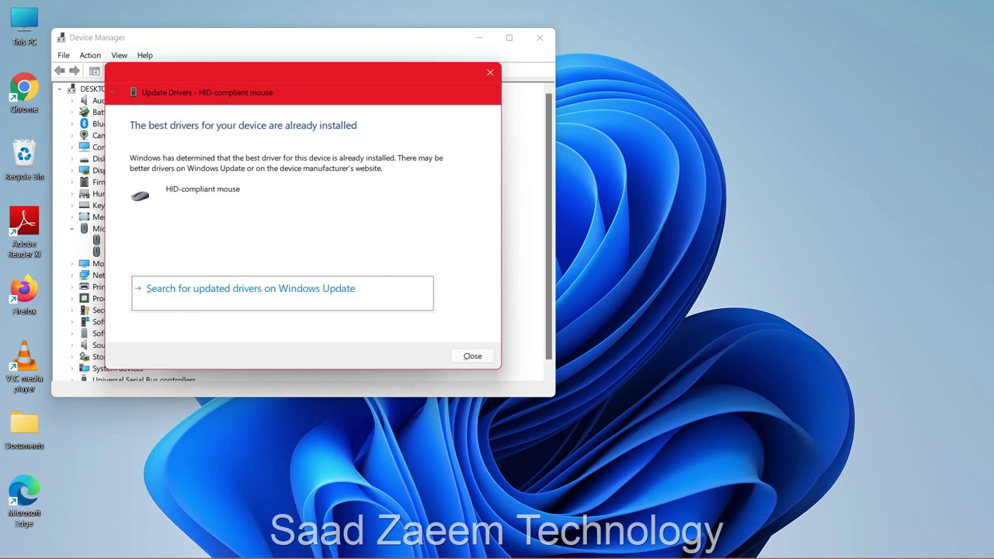
key(Tab)
key(Return)
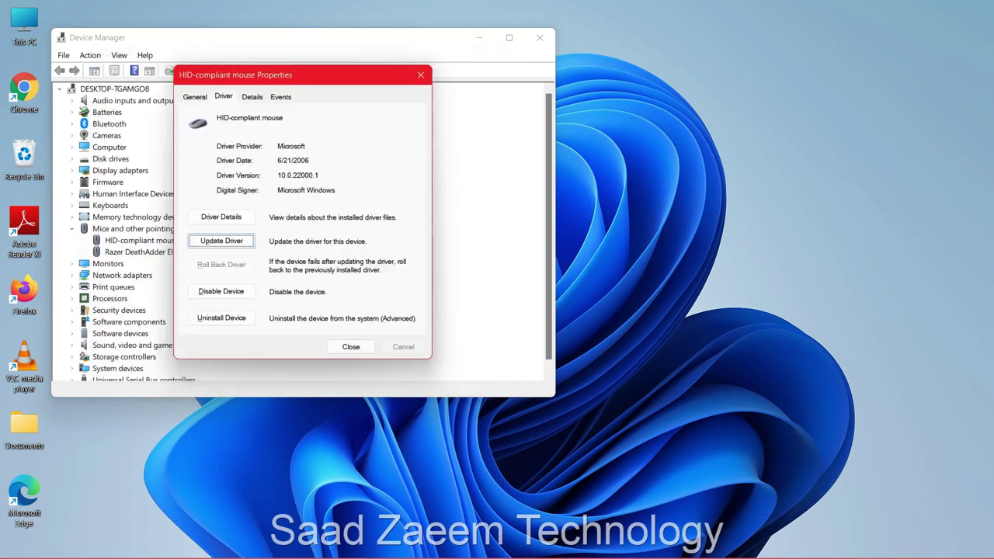
Disable the HID-compliant mouse, confirming the request, and enable it again.
key(Tab)
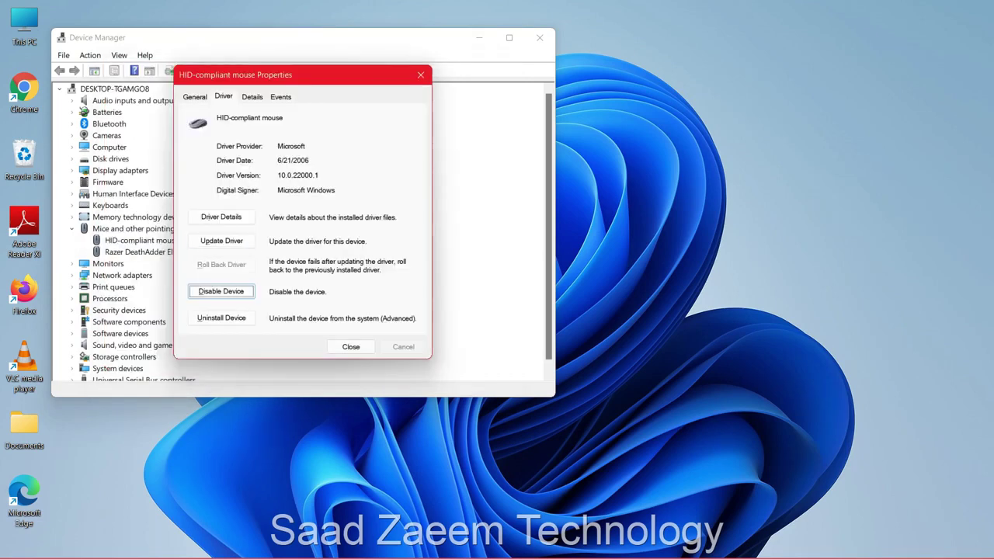
key(Return)
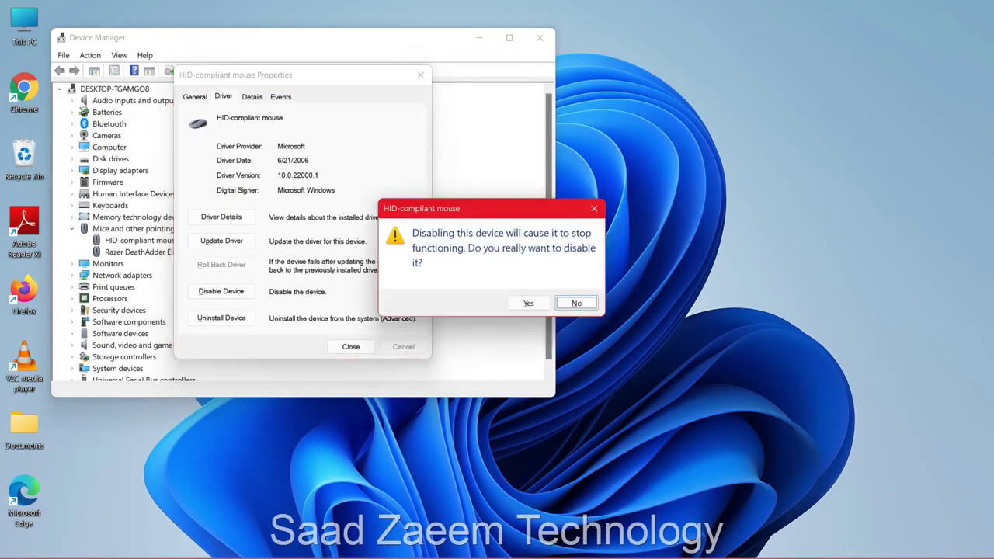
key(Left)
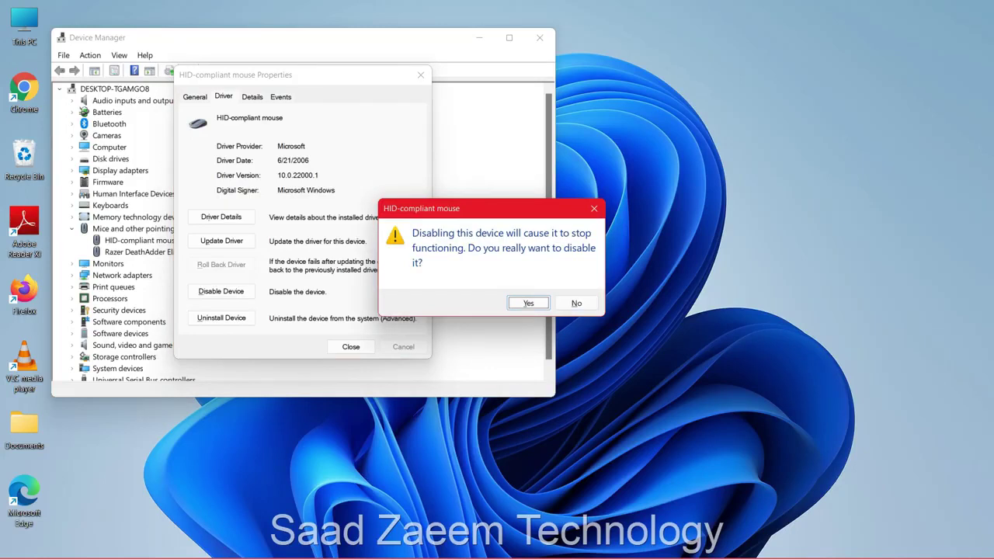
key(Return)
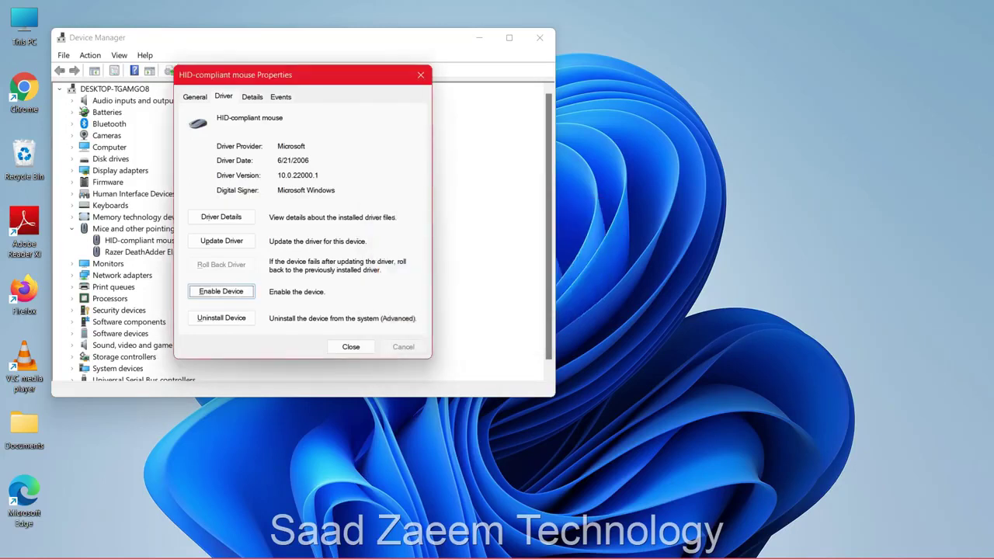
key(Return)
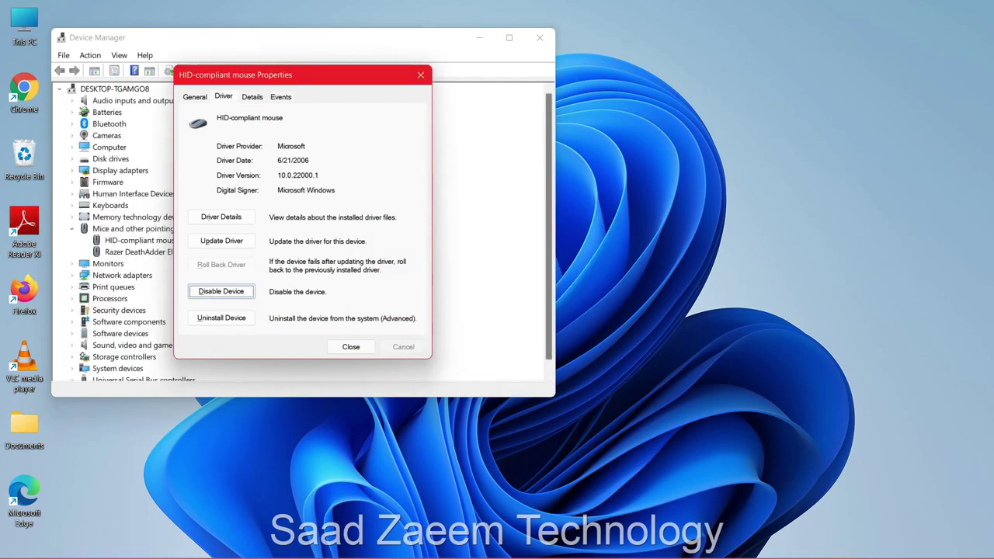
Uninstall the HID-compliant mouse from the system and confirm the removal.
key(Tab)
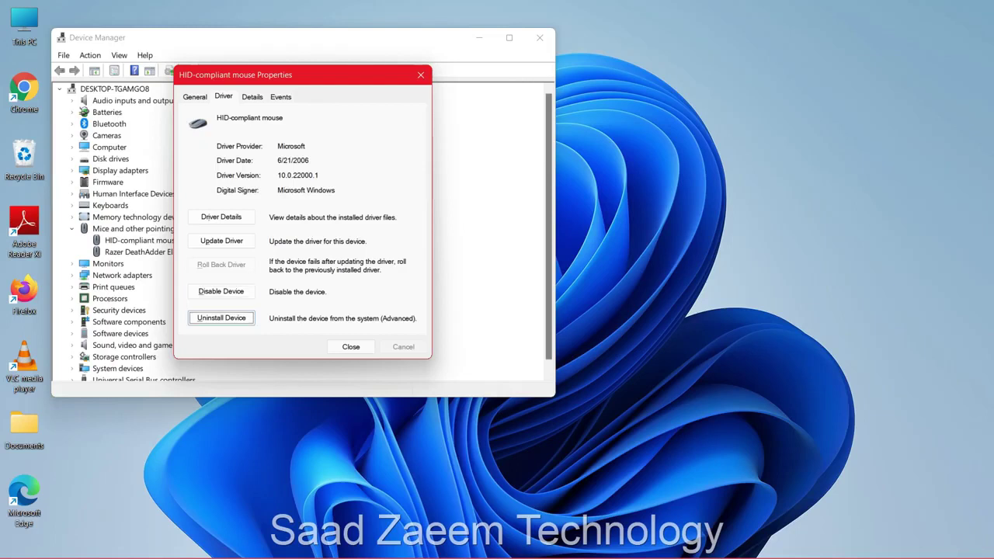
key(Return)
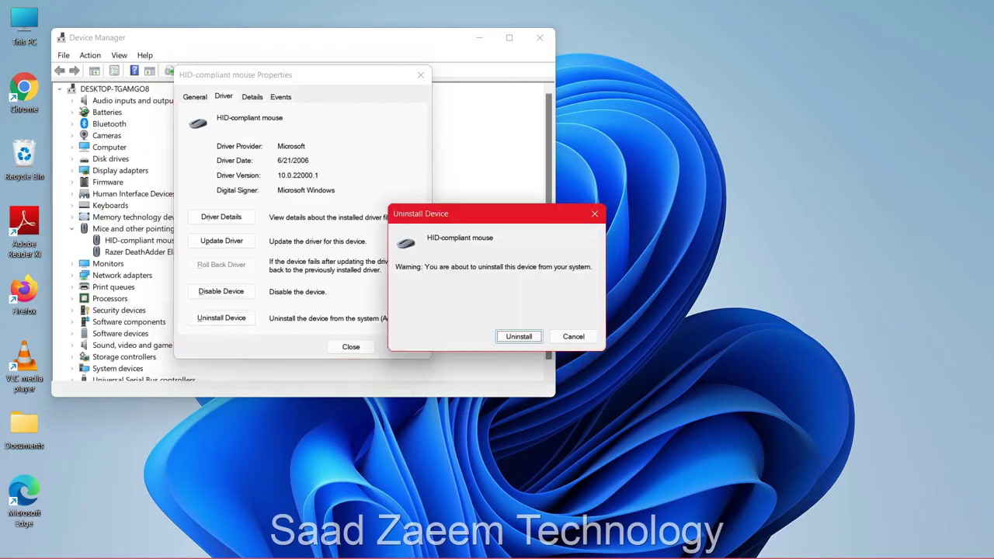
key(Return)
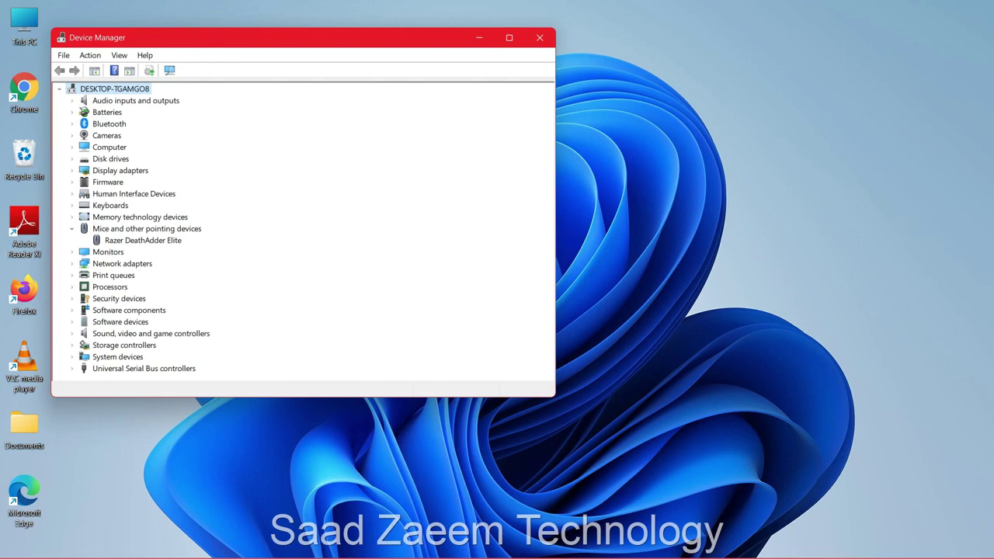
Scan for hardware changes to reinstall the removed mouse device, and close Device Manager.
key(alt)
key(Right)
key(Return)
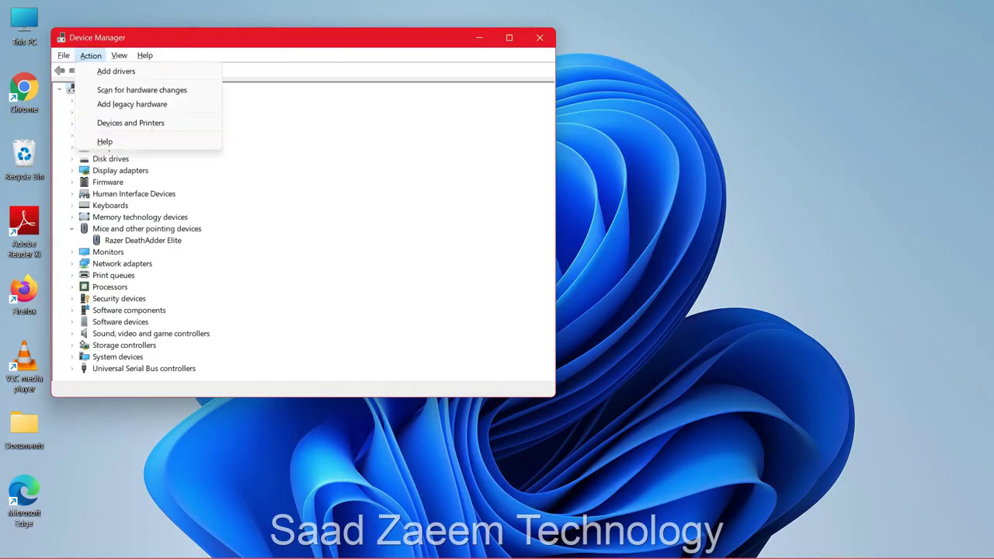
key(Down)
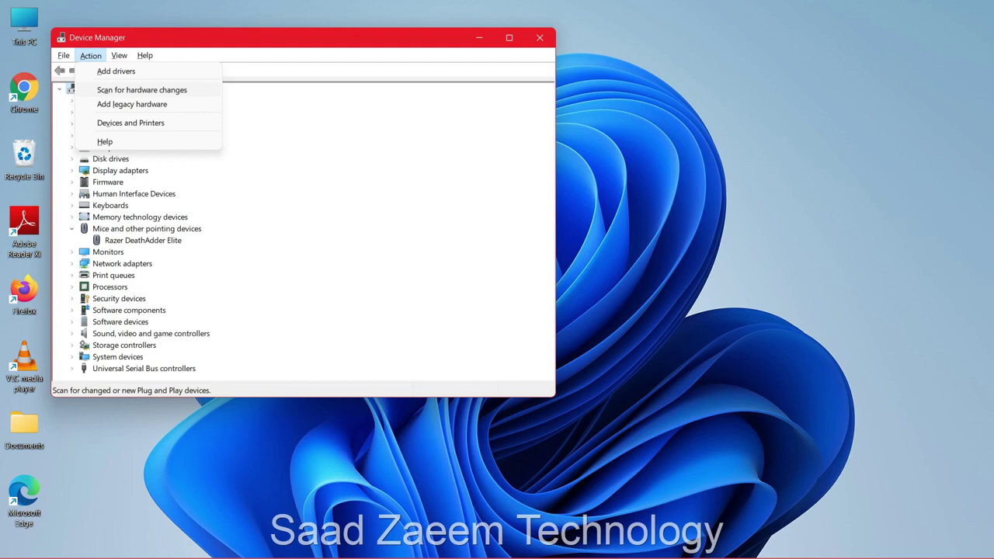
key(Return)
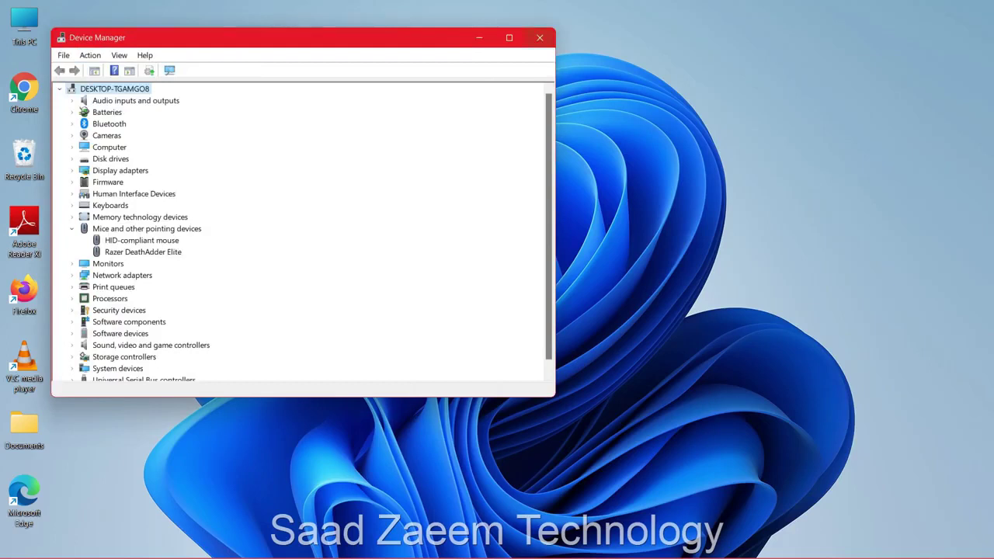
key(alt+F4)
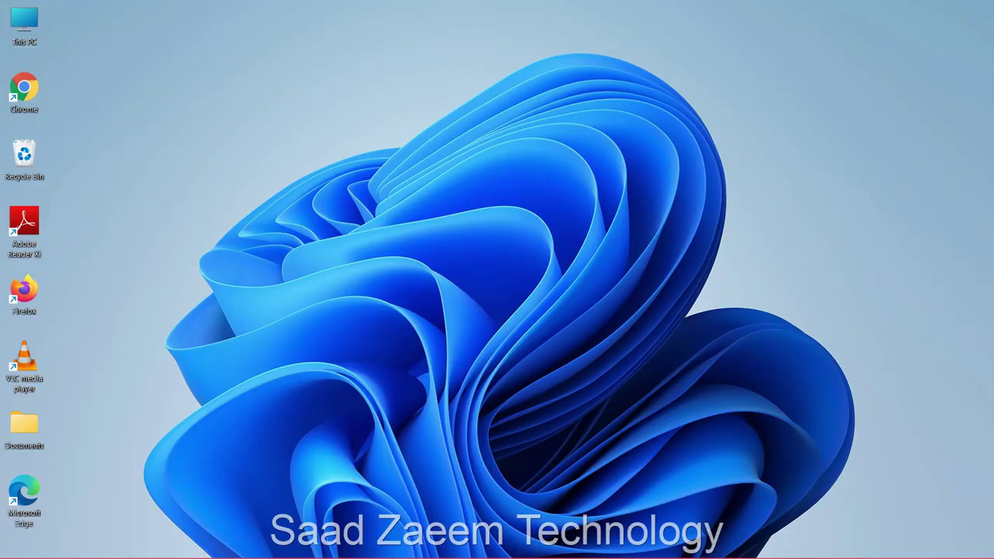
Find and open the Registry Editor.
key(super)
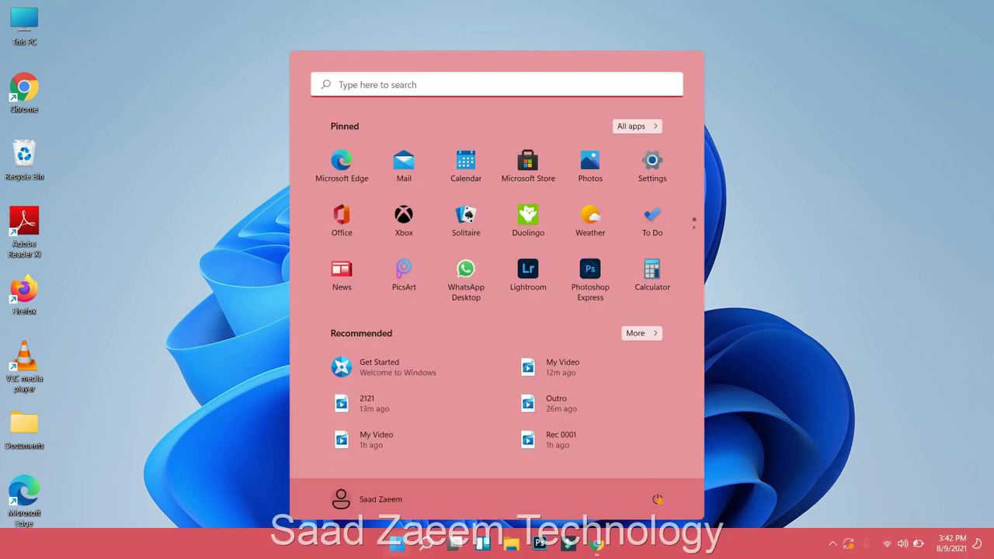
text(reged)
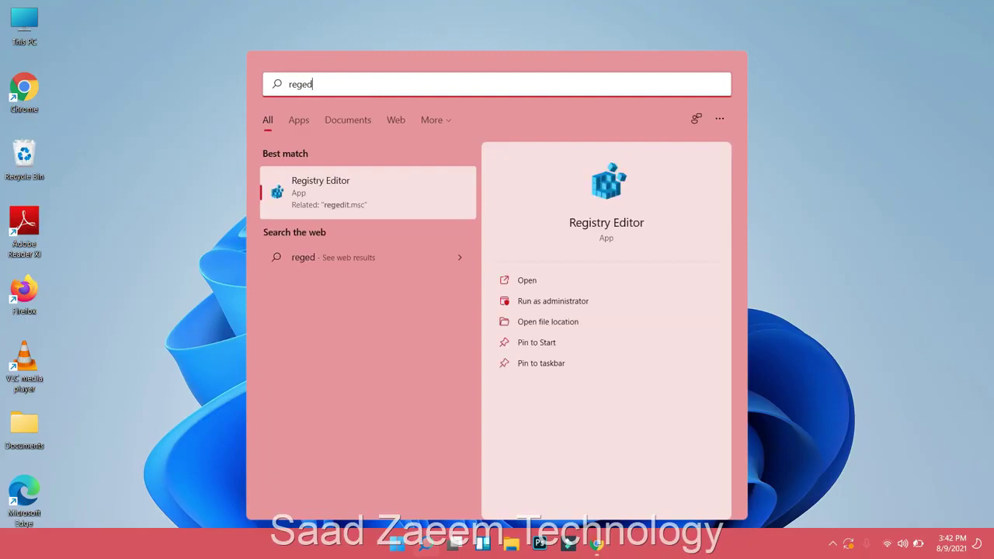
key(Return)
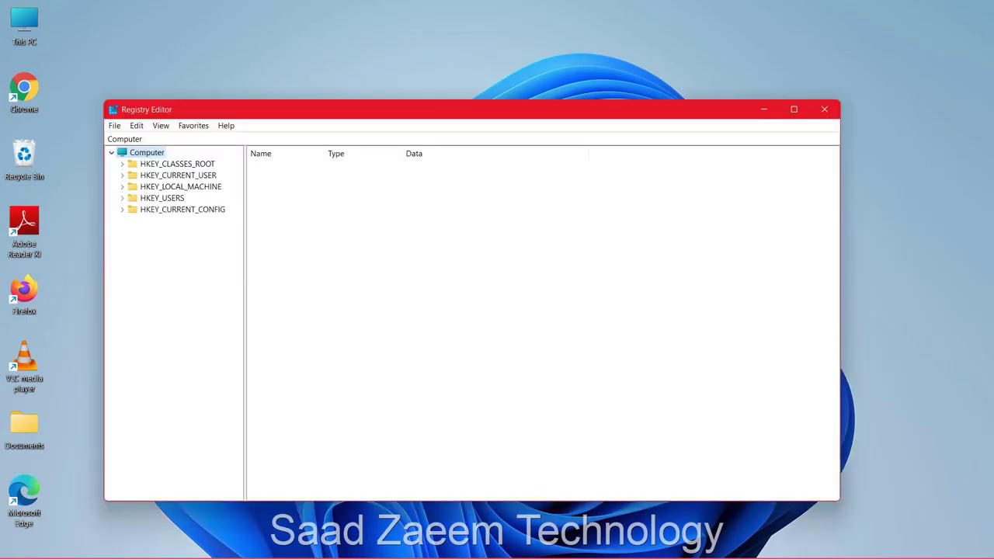
drag(545, 118, 548, 100)
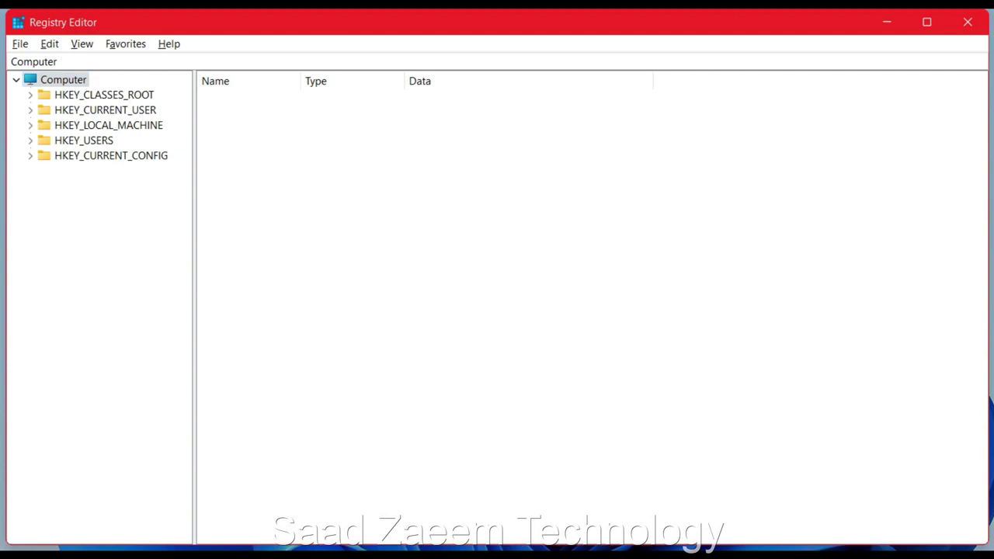
Expand the HKEY_LOCAL_MACHINE branch in the registry tree.
key(ctrl+l)
key(Escape)
key(Down)
key(Down)
key(Down)
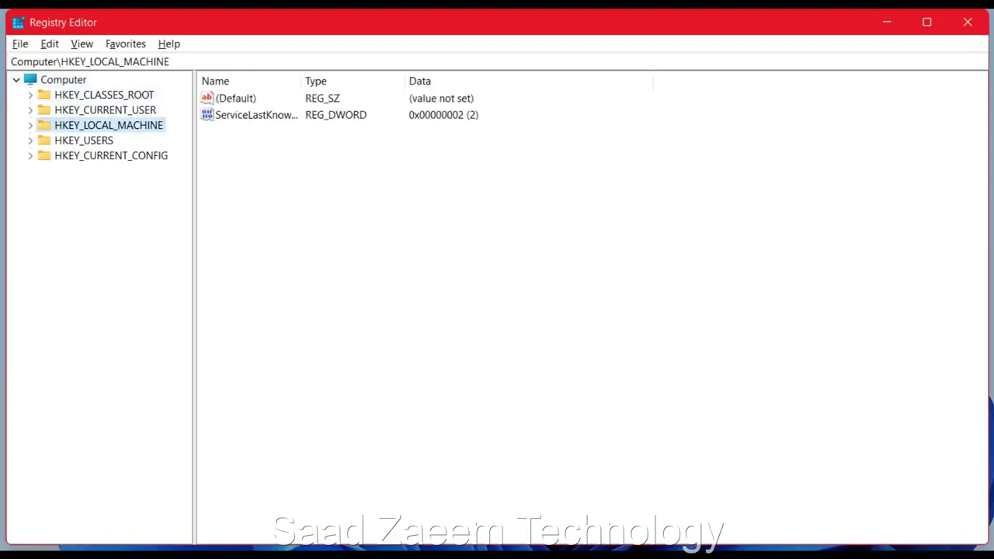
key(Right)
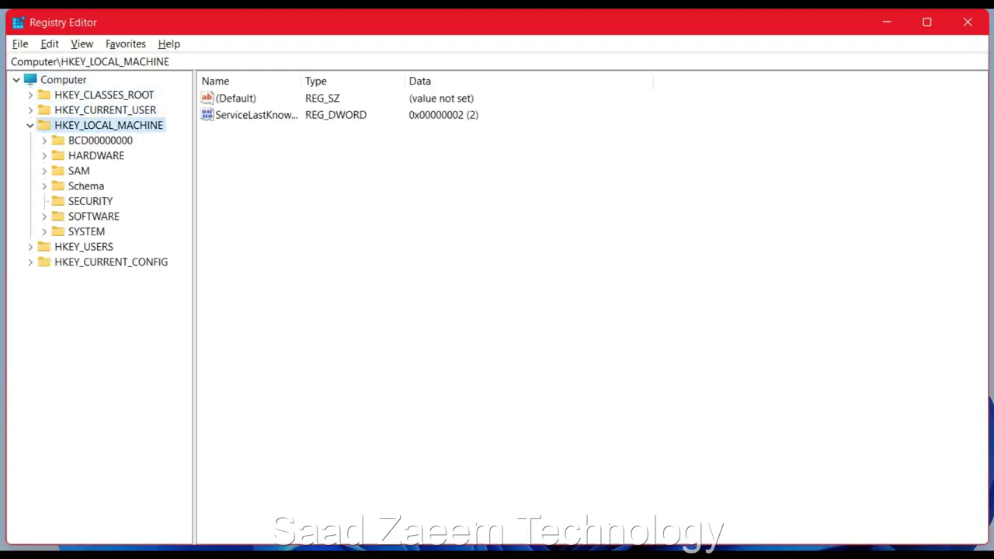
key(Left)
key(Right)
key(Left)
key(Right)
key(Left)
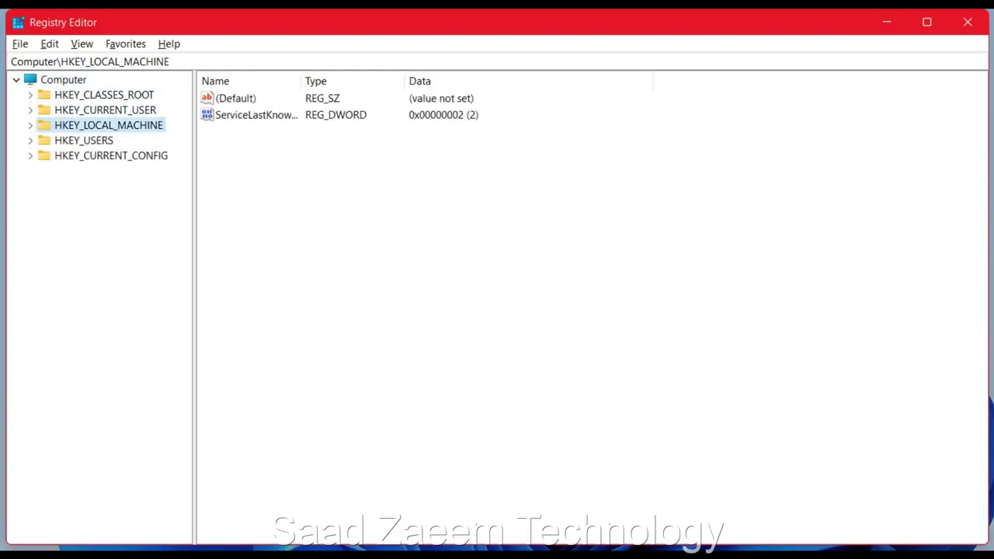
key(Right)
key(Left)
key(Right)
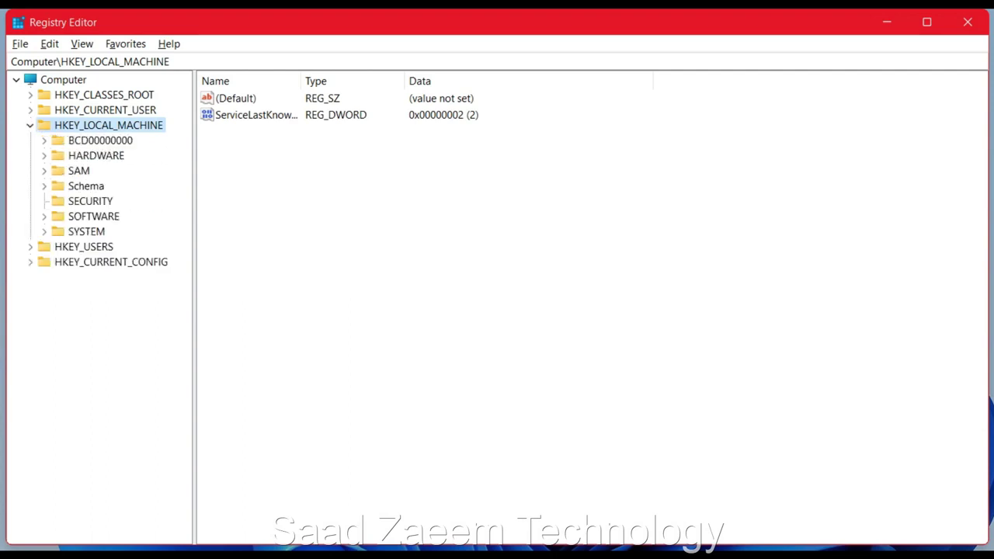
Go to the SOFTWARE key inside HKEY_LOCAL_MACHINE and expand its subkeys.
key(Down)
key(Down)
key(Down)
key(Down)
key(Down)
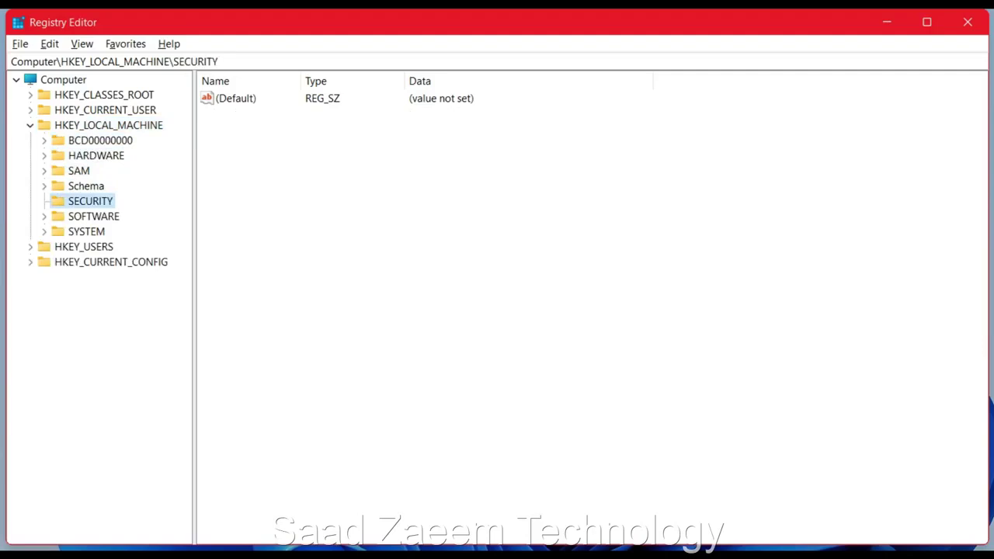
key(Down)
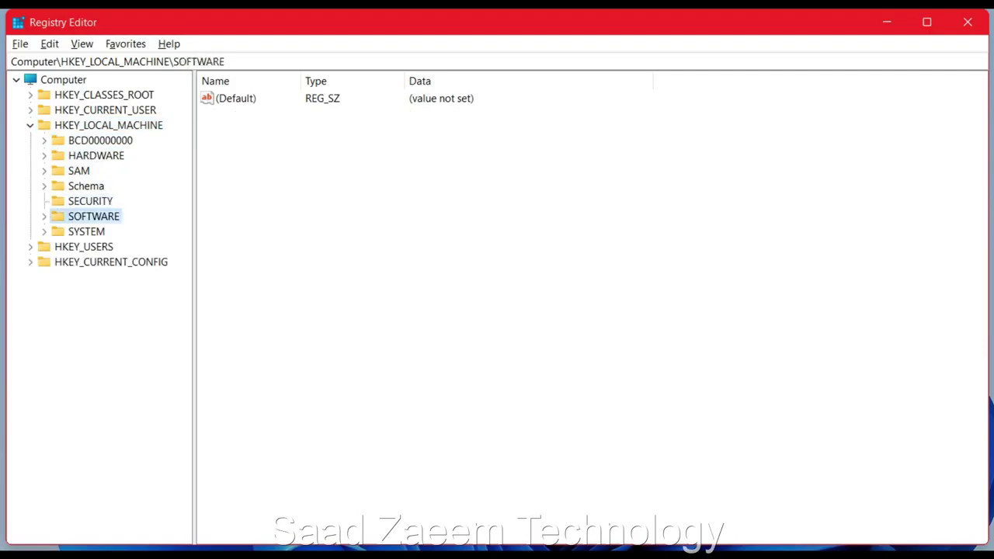
key(Right)
Go to the Microsoft key inside SOFTWARE and expand its subkeys.
key(Down)
key(Down)
key(Down)
key(Down)
key(Down)
key(Down)
key(Down)
key(Down)
key(Down)
key(Down)
key(Down)
key(Down)
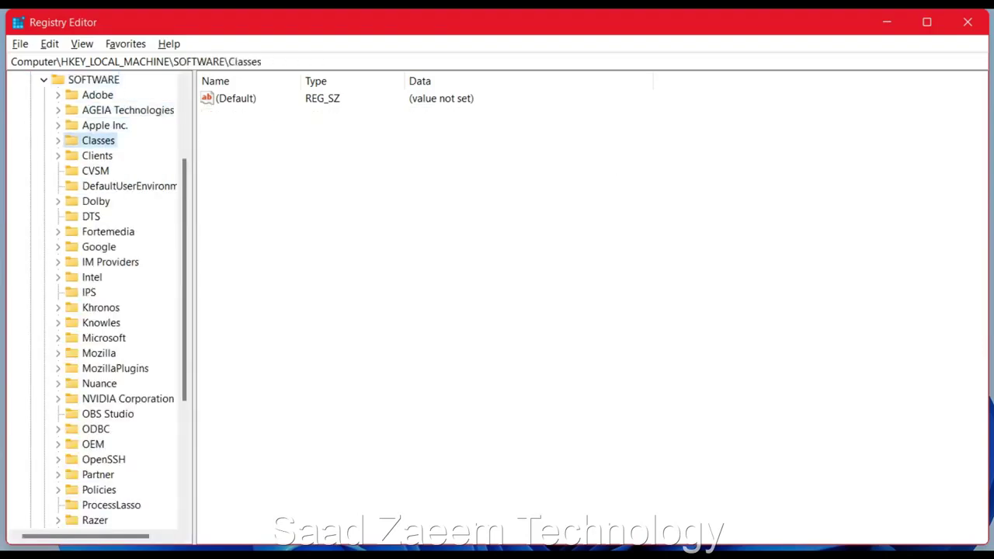
key(Down)
key(Down)
key(Down)
key(Down)
key(Down)
key(Down)
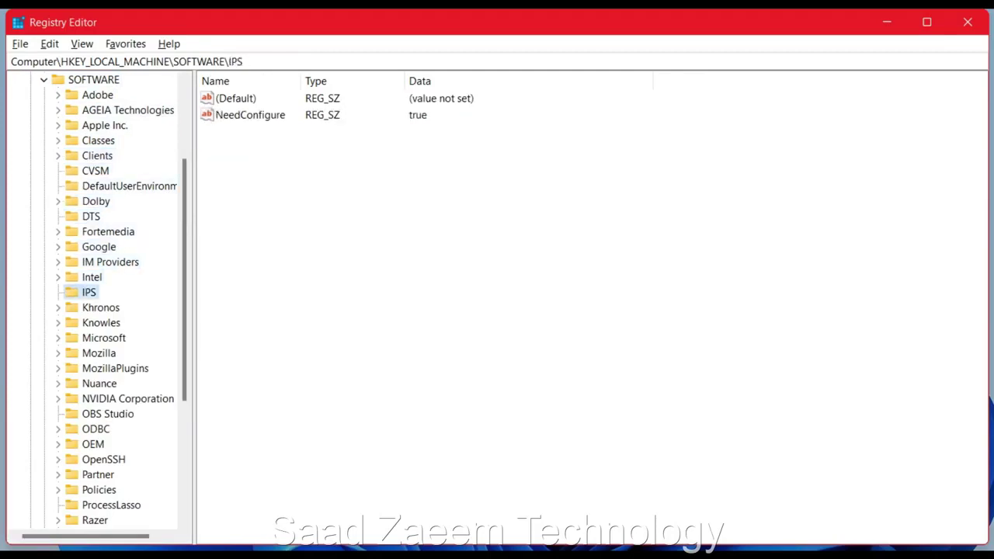
key(Up)
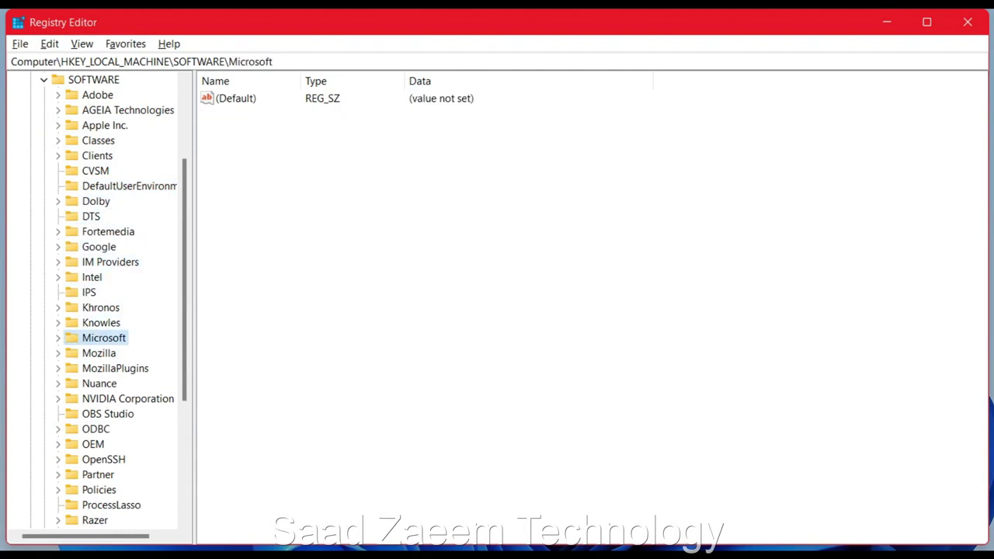
key(Right)
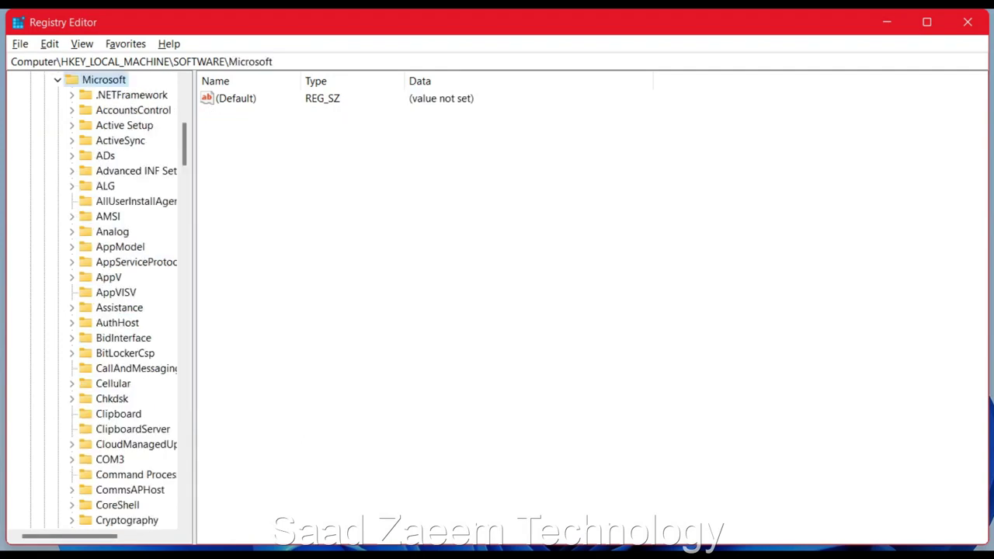
Go to the Windows key inside SOFTWARE\Microsoft and expand its subkeys.
key(Down)
key(Down)
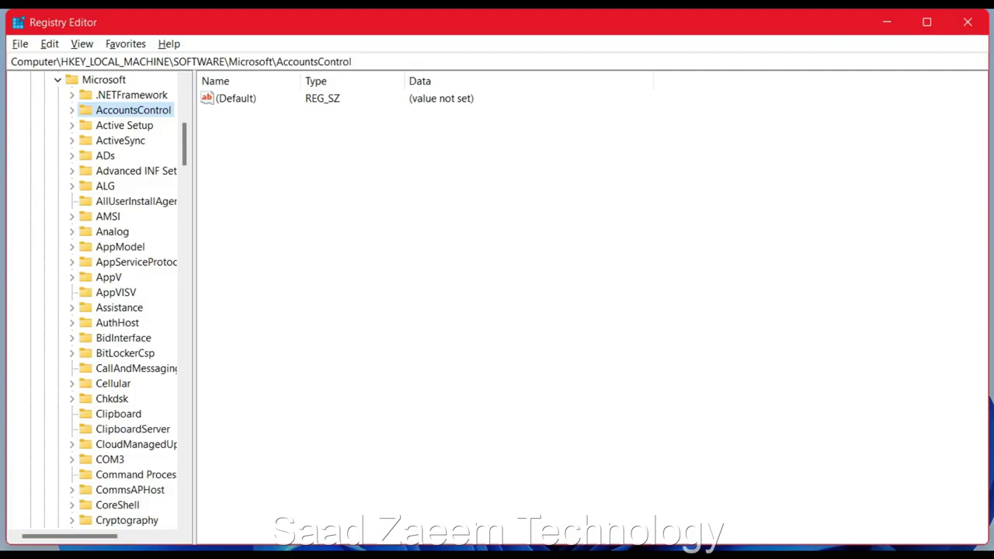
key(Down)
key(Down)
key(Down)
key(Down)
key(Down)
key(Down)
key(Down)
key(Down)
key(Down)
key(Down)
key(Down)
key(Down)
key(Down)
key(Down)
key(Down)
key(Down)
key(Down)
key(Down)
key(Down)
key(Down)
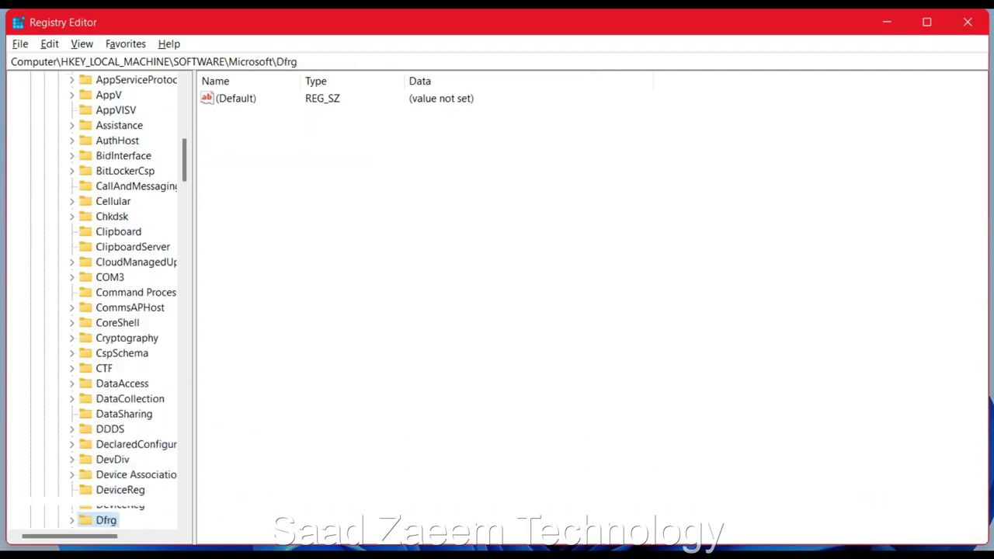
key(Down)
key(Down)
key(Down)
key(Down)
key(Down)
key(Down)
key(Down)
key(Down)
key(Down)
key(Down)
key(Down)
key(Down)
key(Down)
key(Down)
key(Down)
key(Down)
key(Down)
key(Down)
key(Down)
key(Down)
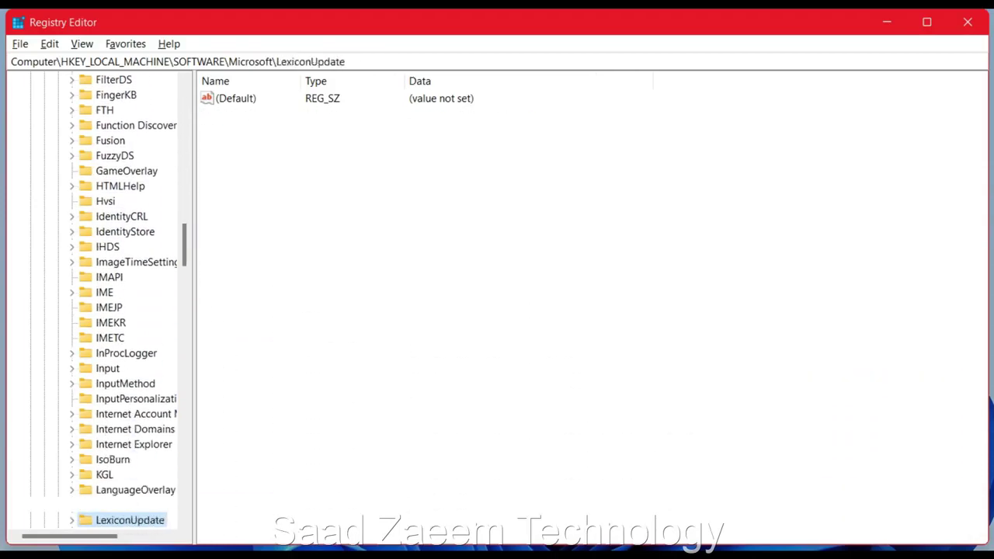
key(Down)
key(Down)
key(Down)
key(Down)
key(Down)
key(Down)
key(Down)
key(Down)
key(Down)
key(Down)
key(Down)
key(Down)
key(Down)
key(Down)
key(Down)
key(Down)
key(Down)
key(Down)
key(Down)
key(Down)
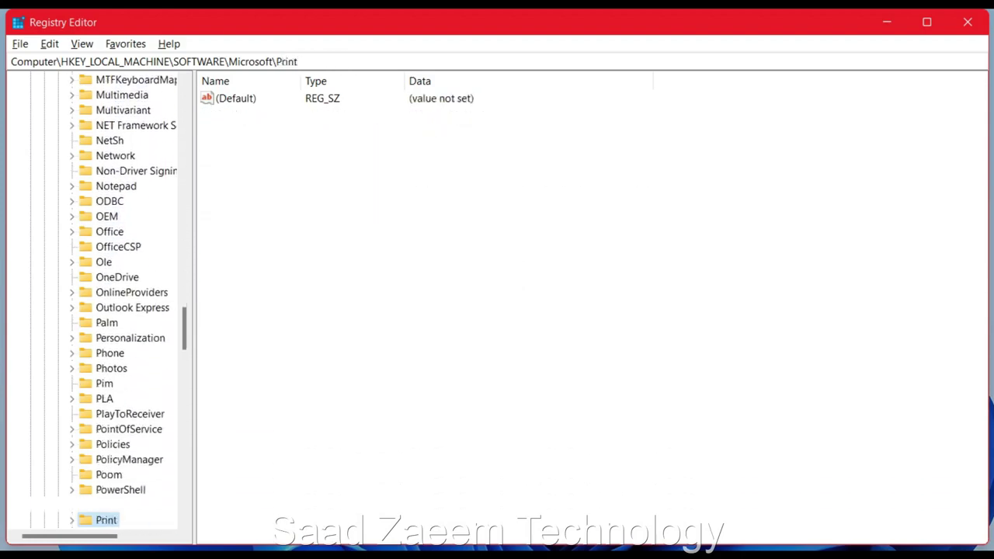
key(Down)
key(Down)
key(Down)
key(Down)
key(Down)
key(Down)
key(Down)
key(Down)
key(Down)
key(Down)
key(Down)
key(Down)
key(Down)
key(Down)
key(Down)
key(Down)
key(Down)
key(Down)
key(Down)
key(Down)
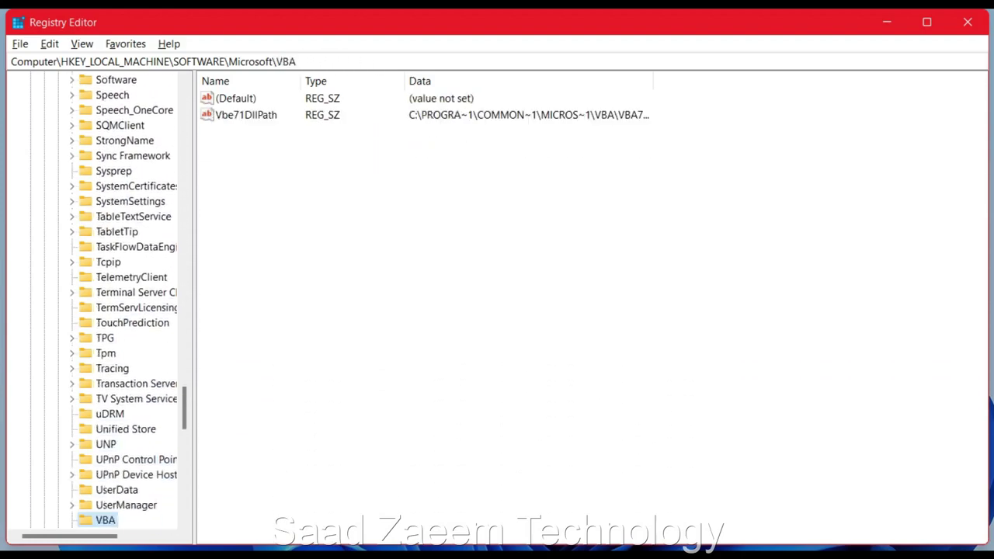
key(Down)
key(Down)
key(Down)
key(Down)
key(Down)
key(Down)
key(Down)
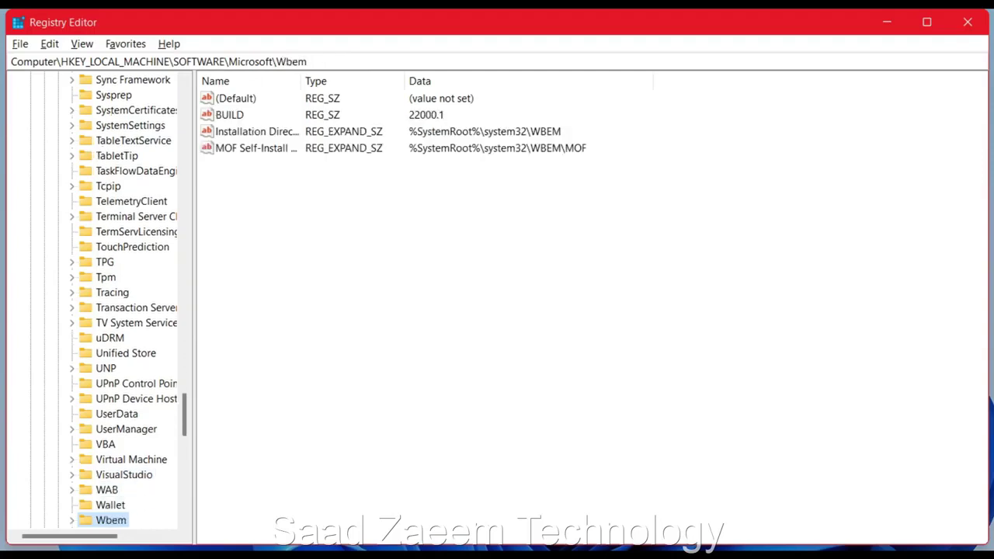
key(Down)
key(Down)
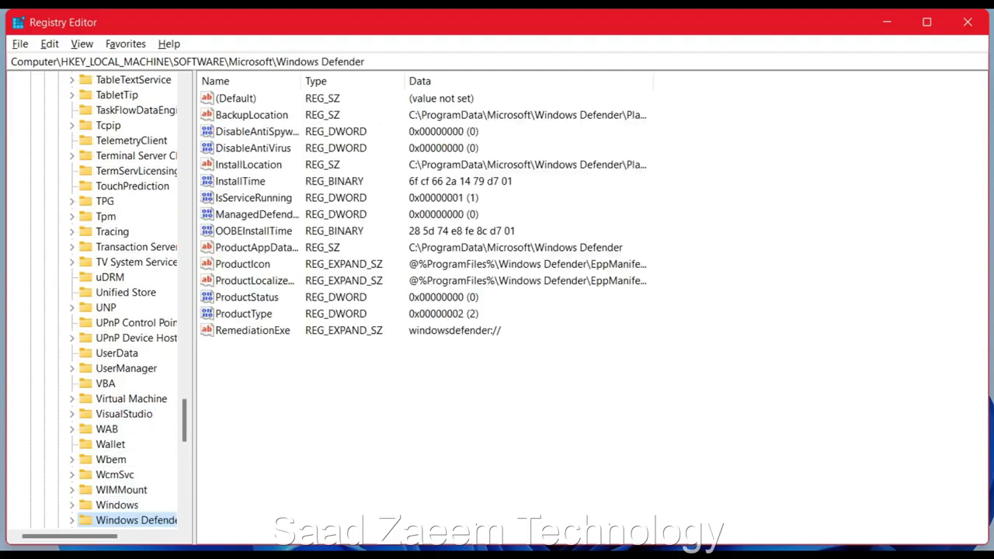
key(Up)
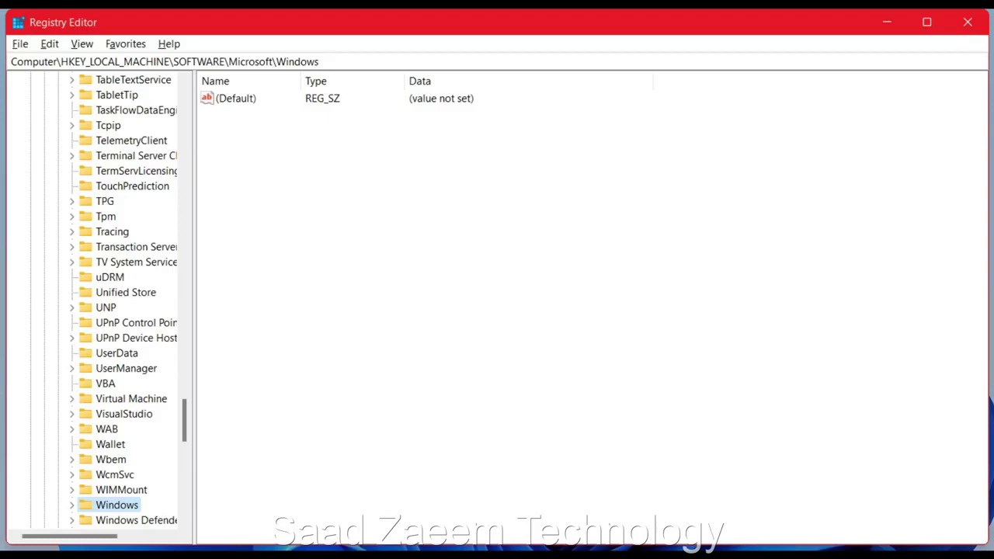
key(Right)
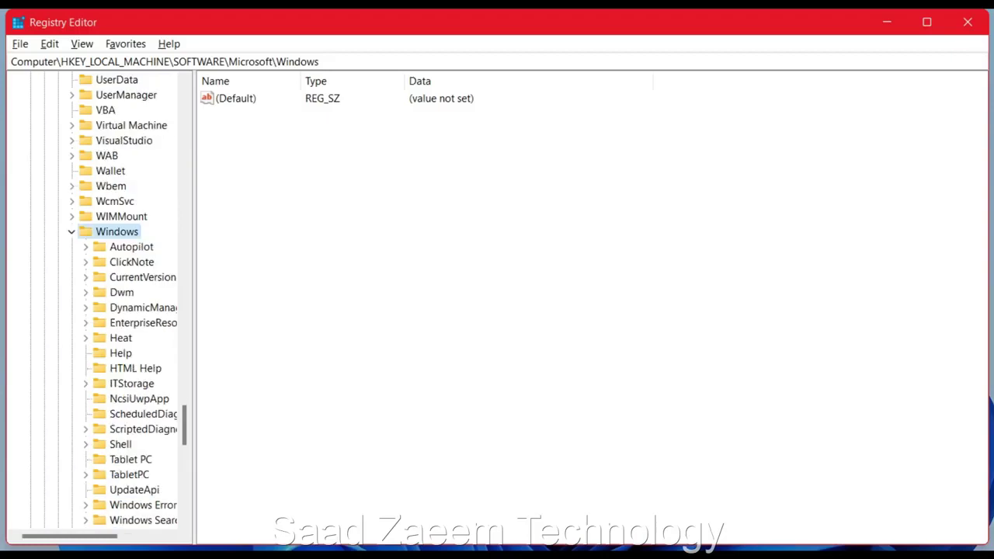
Select the CurrentVersion key inside Microsoft\Windows and expand its subkeys.
key(Down)
key(Down)
key(Down)
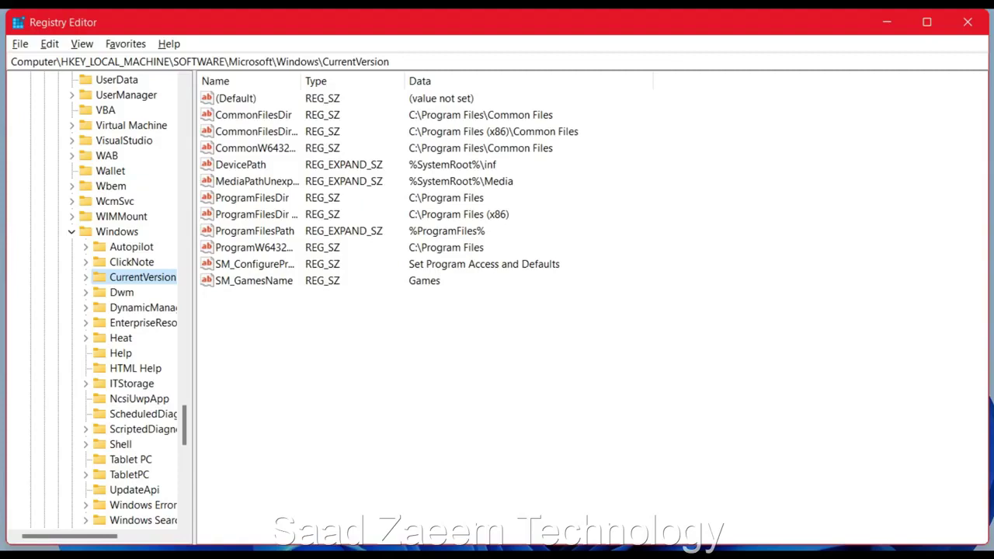
key(Right)
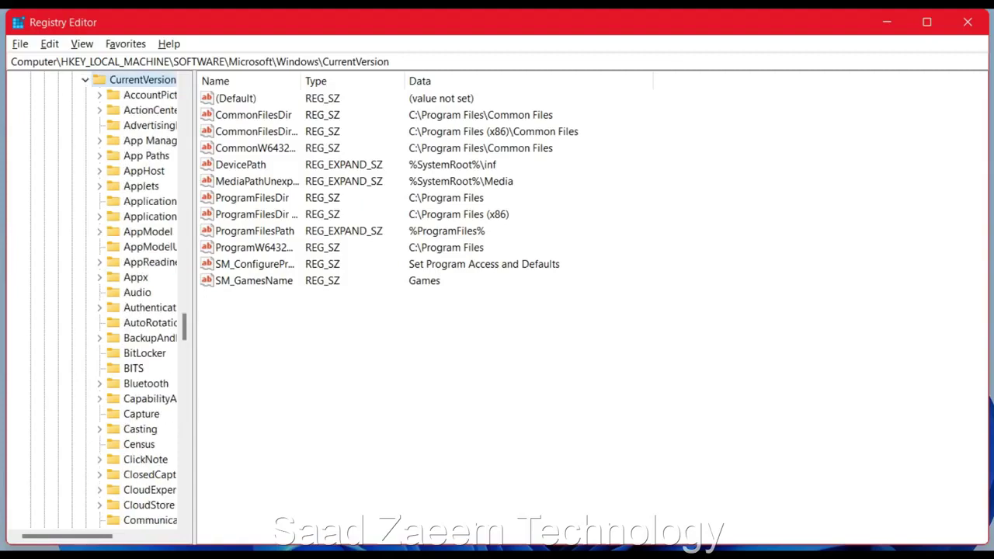
Go to the Policies key inside Windows\CurrentVersion and expand its subkeys.
key(Down)
key(Down)
key(Down)
key(Down)
key(Down)
key(Down)
key(Down)
key(Down)
key(Down)
key(Down)
key(Down)
key(Down)
key(Down)
key(Down)
key(Down)
key(Down)
key(Down)
key(Down)
key(Down)
key(Down)
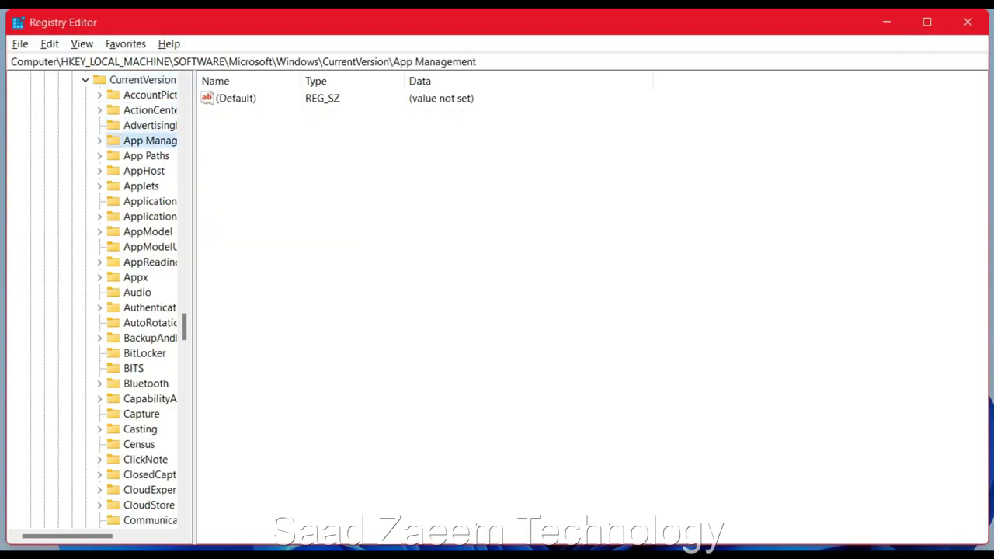
key(Down)
key(Down)
key(Down)
key(Down)
key(Down)
key(Down)
key(Down)
key(Down)
key(Down)
key(Down)
key(Down)
key(Down)
key(Down)
key(Down)
key(Down)
key(Down)
key(Down)
key(Down)
key(Down)
key(Down)
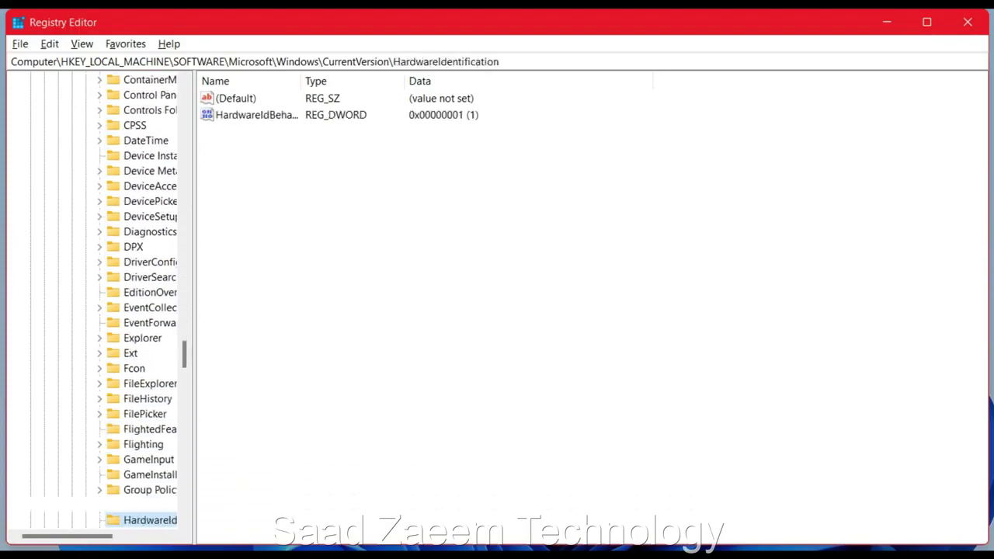
key(Down)
key(Down)
key(Down)
key(Down)
key(Down)
key(Down)
key(Down)
key(Down)
key(Down)
key(Down)
key(Down)
key(Down)
key(Down)
key(Down)
key(Down)
key(Down)
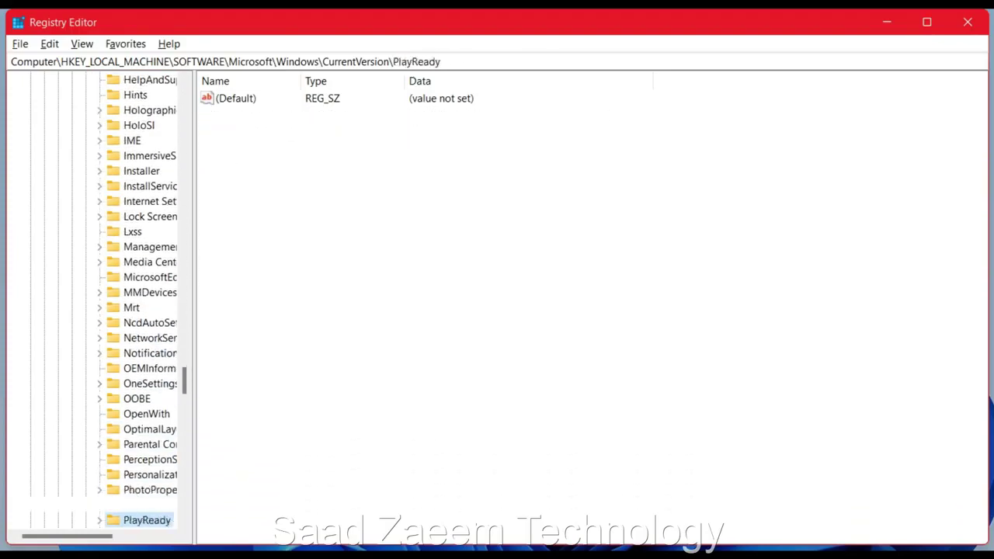
key(Up)
key(Up)
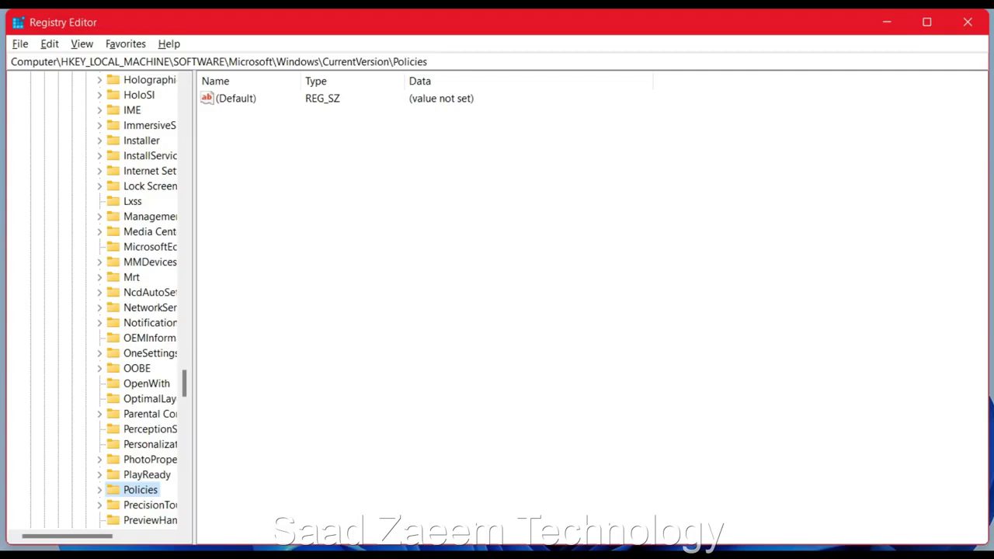
key(Right)
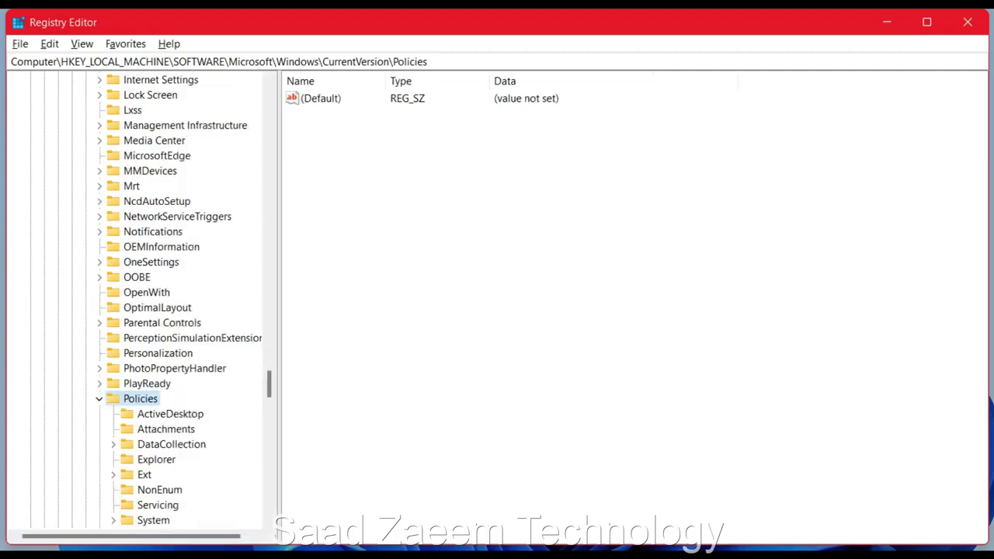
Select the System key inside CurrentVersion\Policies to list its values.
key(Down)
key(Down)
key(Down)
key(Down)
key(Down)
key(Down)
key(Down)
key(Down)
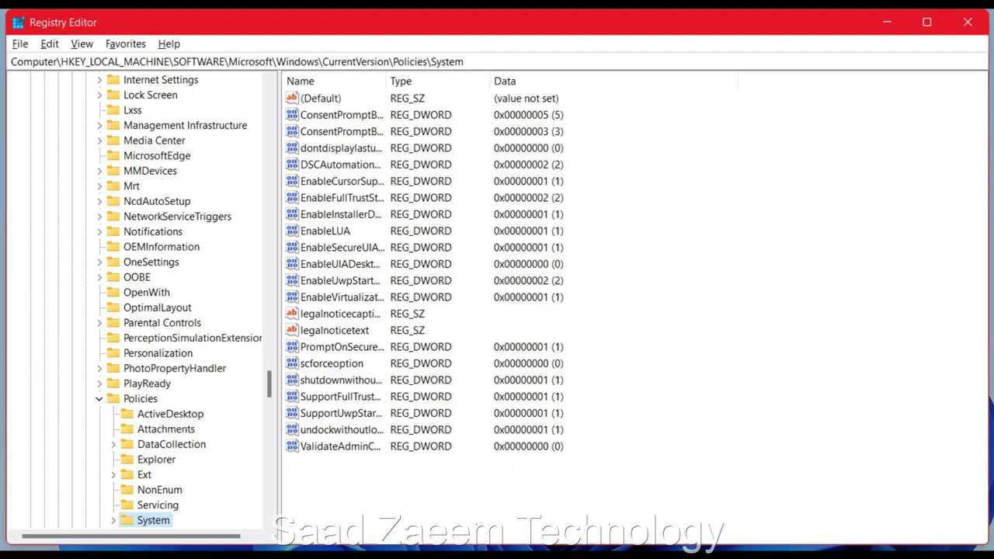
Set the value data of the EnableCursorSuppression DWORD in the Policies\System key to 0.
key(Tab)
key(Down)
key(Down)
key(Down)
key(Down)
key(Down)
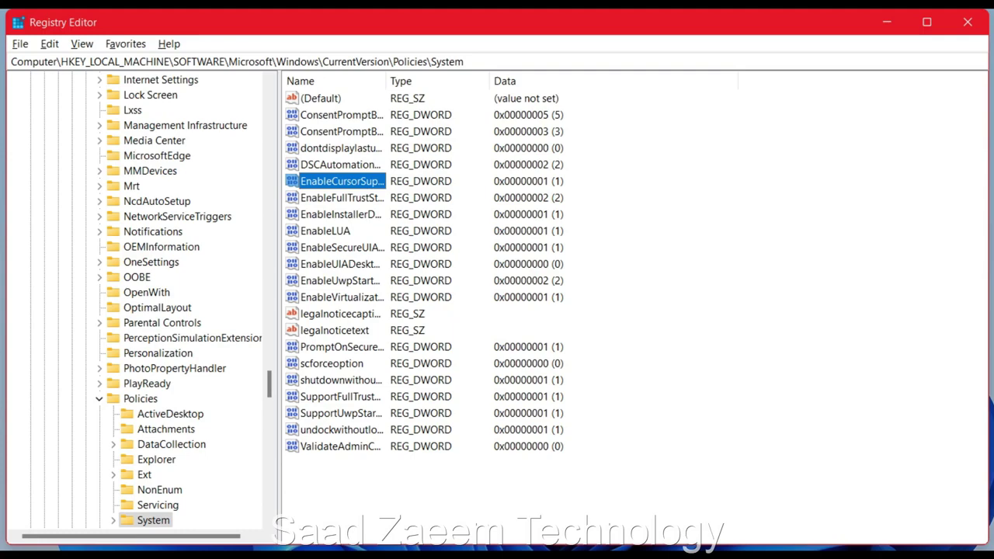
key(Return)
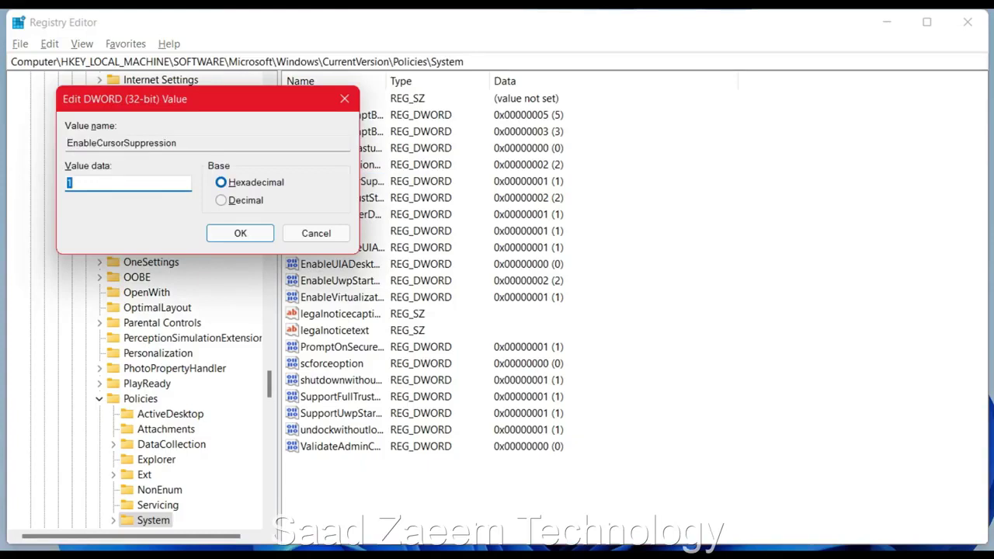
key(BackSpace)
text(0)
key(Return)
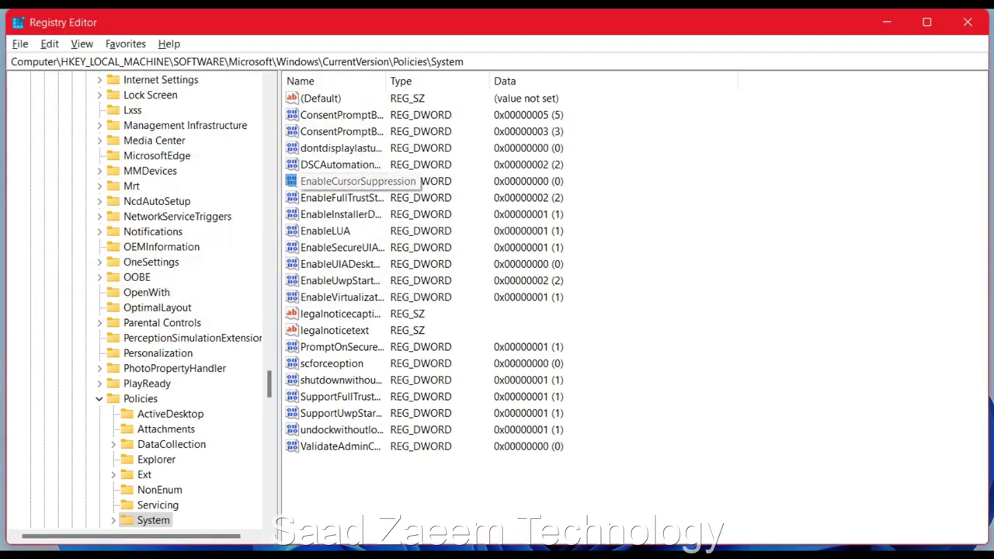
click(357, 181)
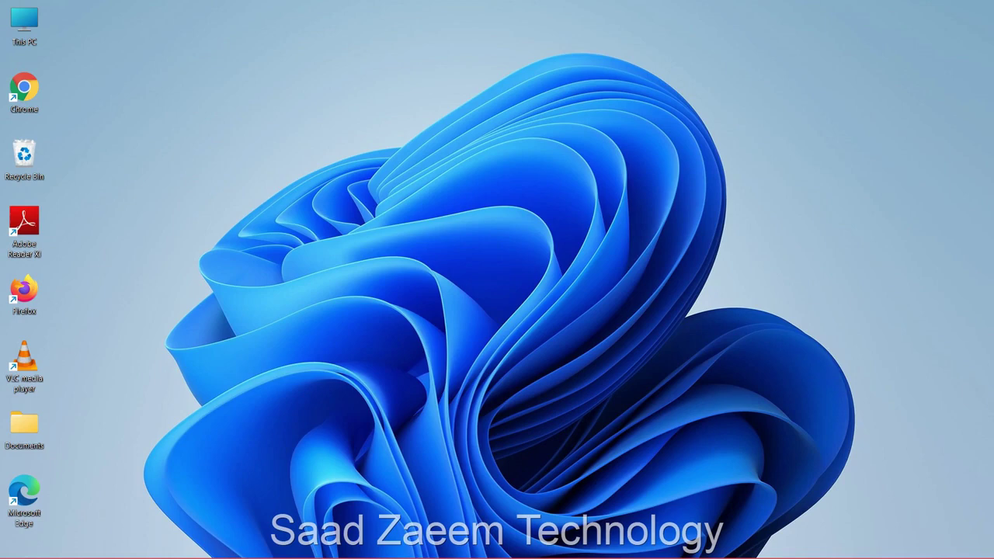
Bring up the Shut Down Windows dialog from the desktop and restart the computer with the Restart option.
key(alt+F4)
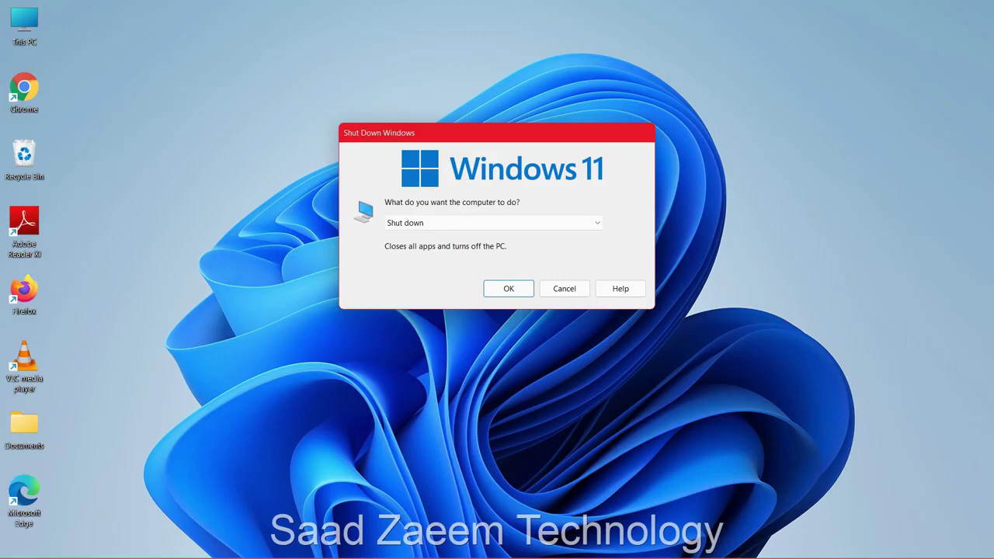
key(Down)
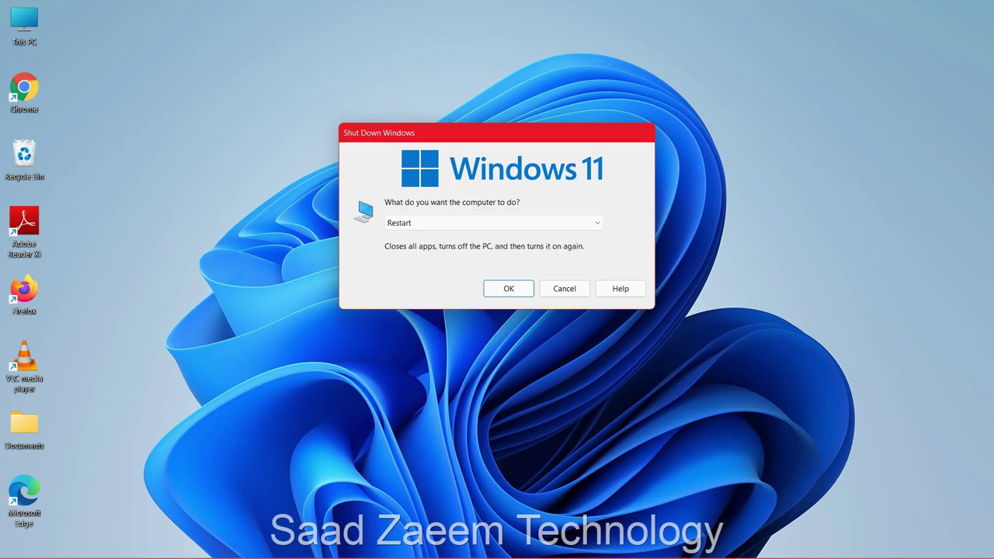
key(Return)
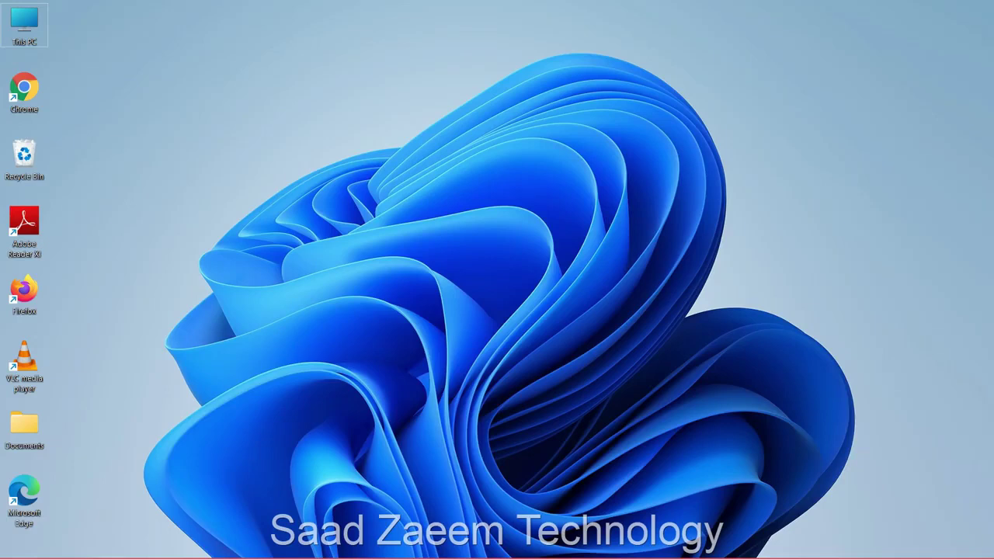
Restart the computer from the Start power options, choosing plain Restart rather than Update and restart.
key(super)
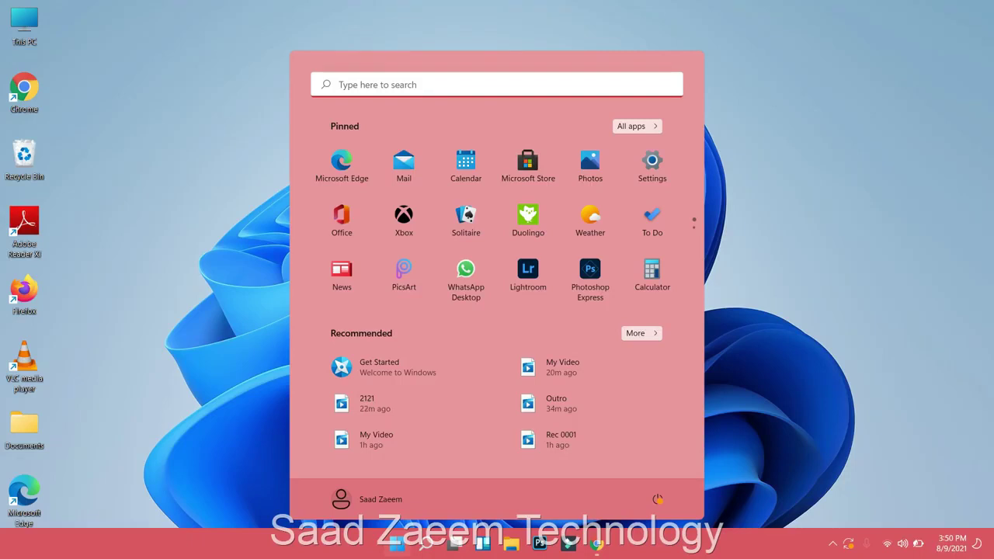
key(Tab)
key(Tab)
key(Tab)
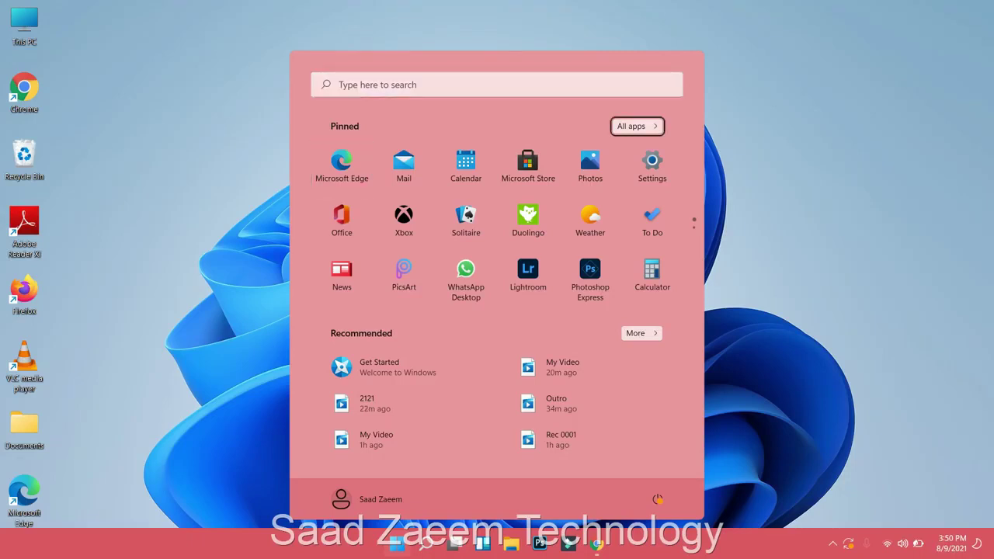
key(Tab)
key(Tab)
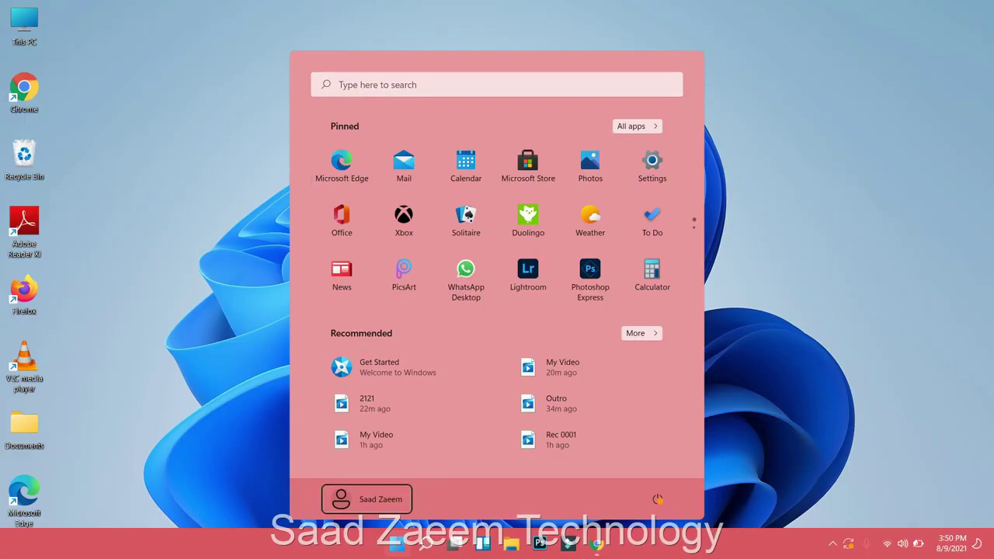
key(Tab)
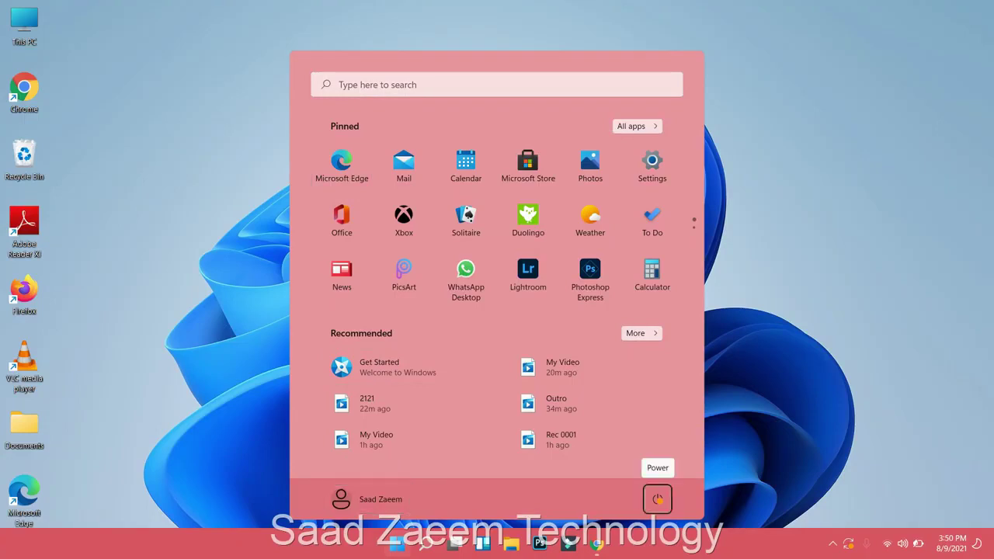
key(Return)
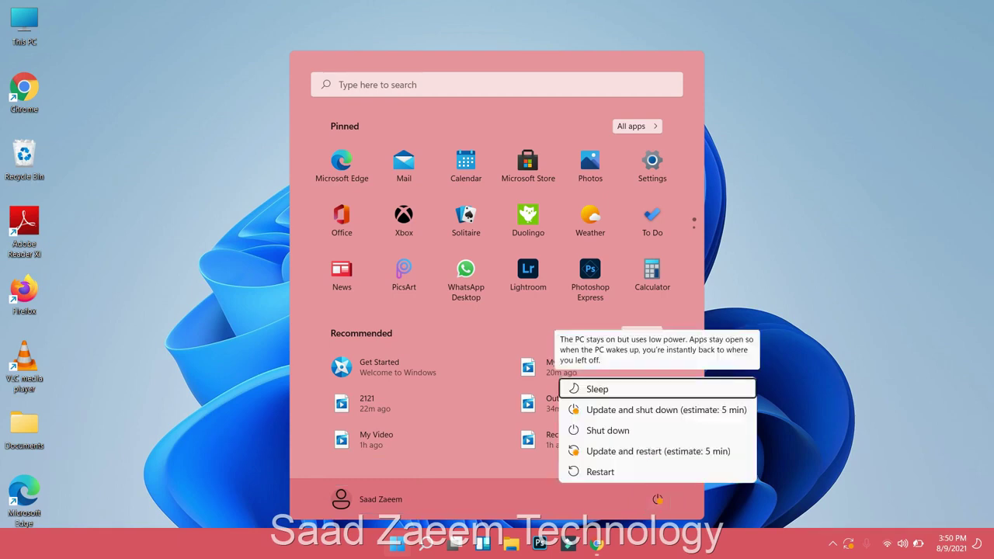
key(Down)
key(Down)
key(Down)
key(Down)
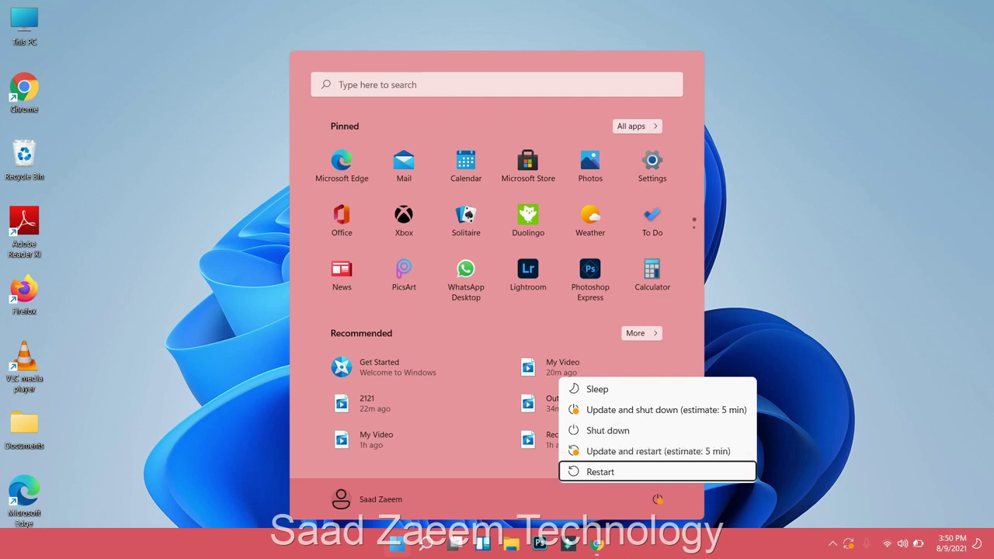
key(Return)
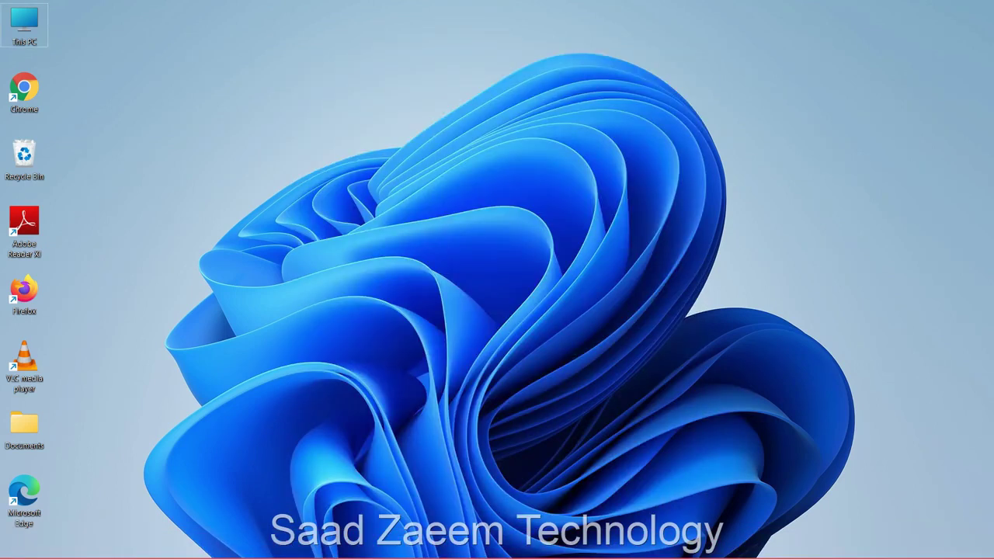